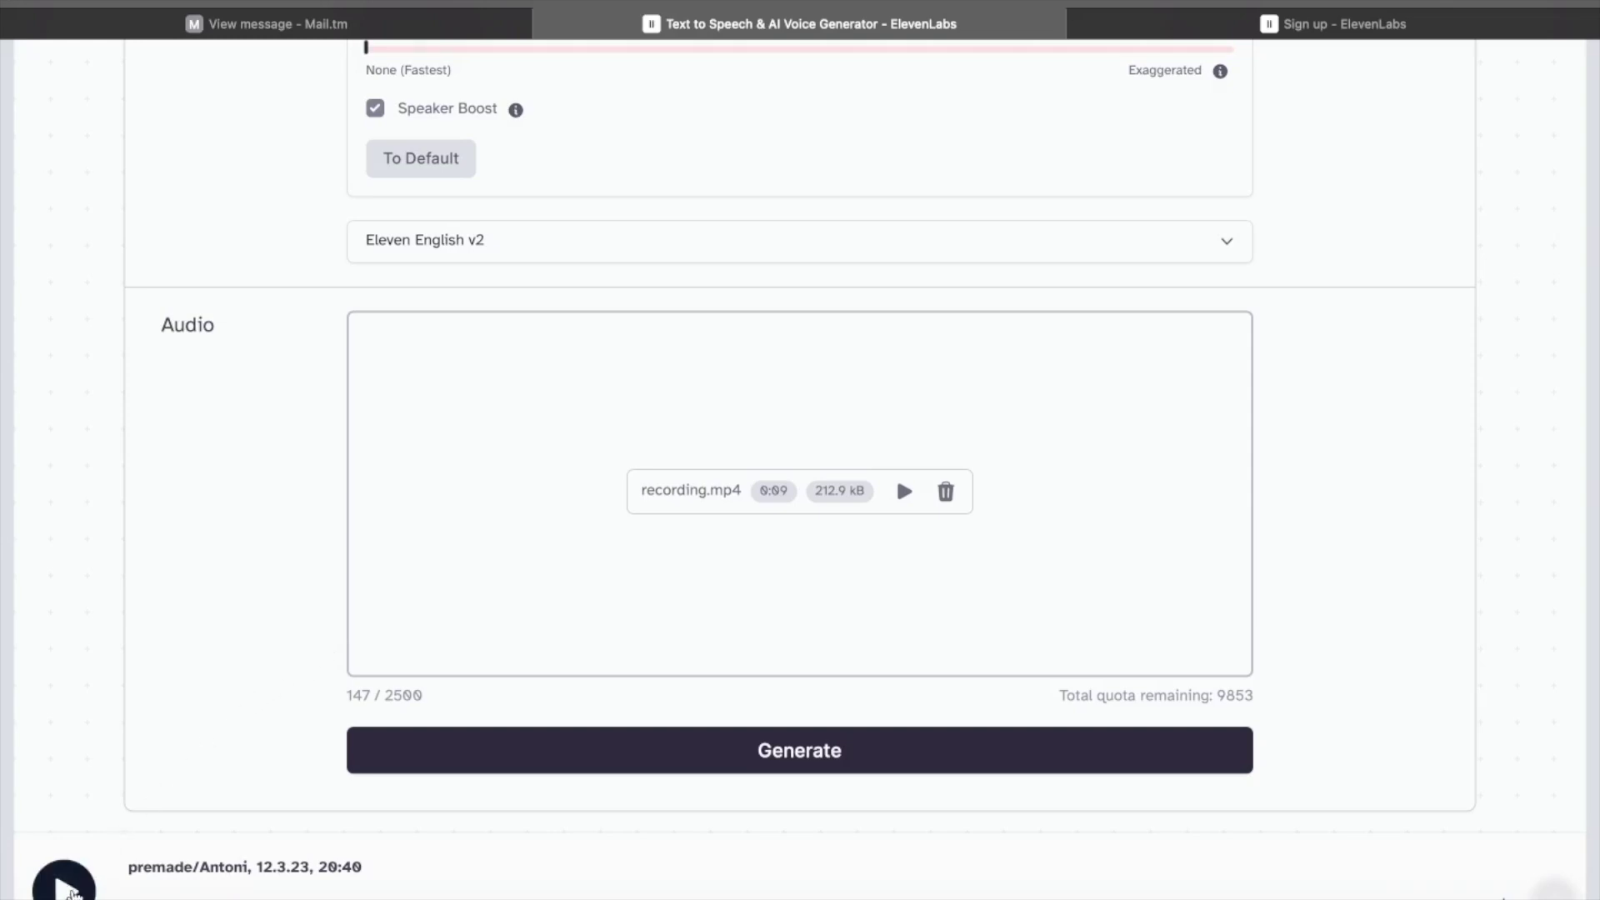
Step: Play the generated Antoni speech clip and the source audio recording.mp4 for comparison
left_click(71, 893)
left_click(72, 892)
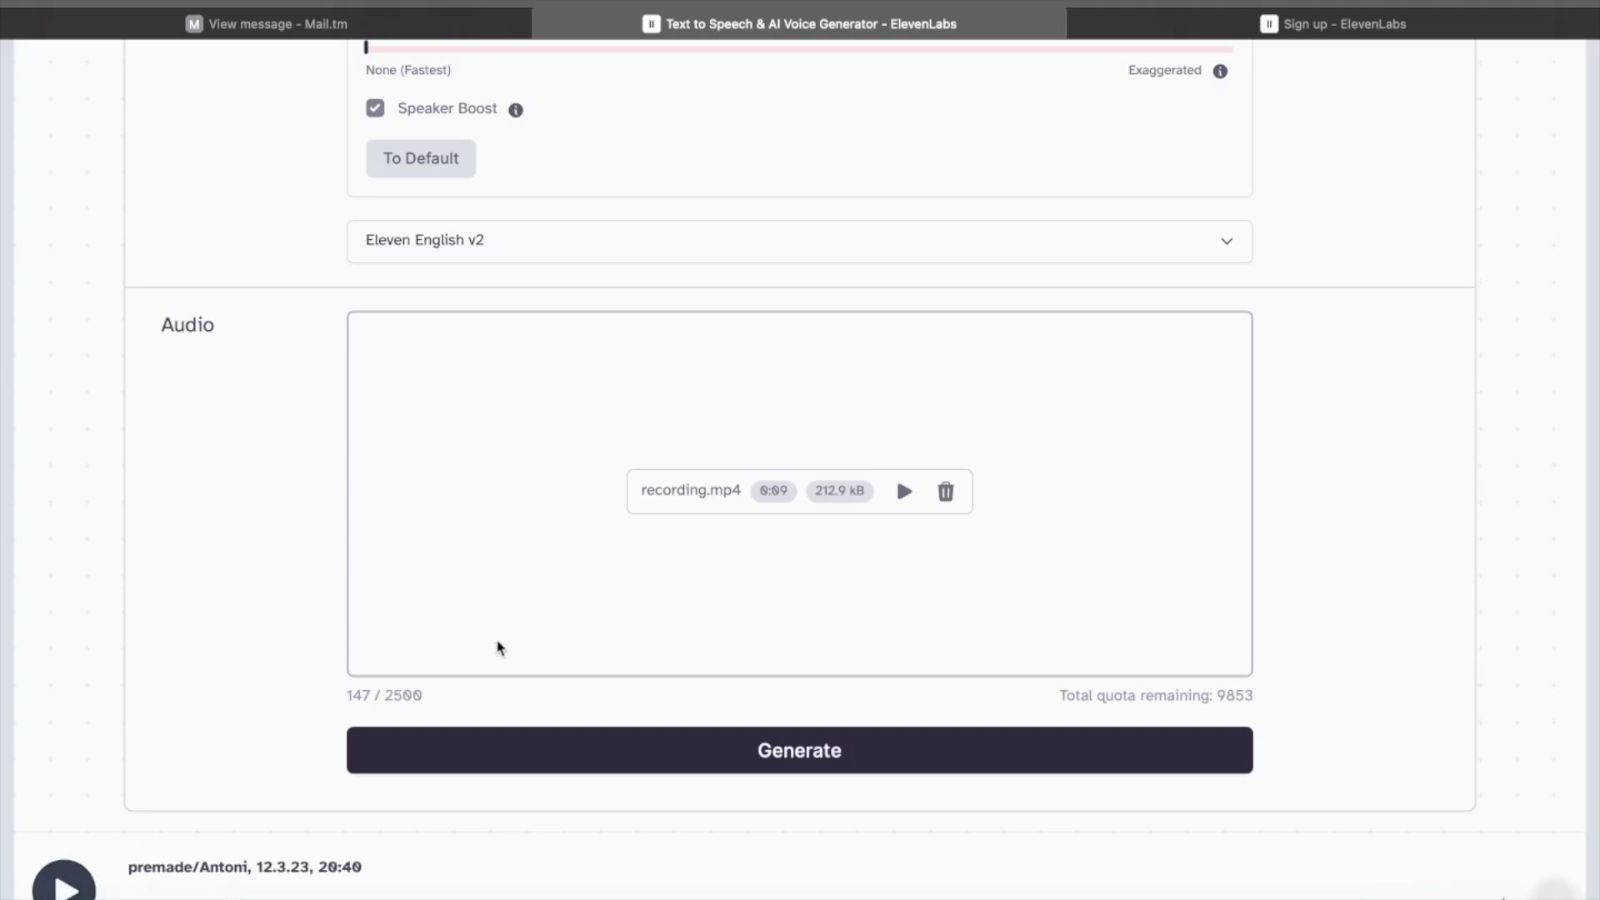
left_click(905, 493)
Step: Open the Mail.tm disposable email site through a web search for mailtm and copy the temporary email address
mouse_move(29, 4)
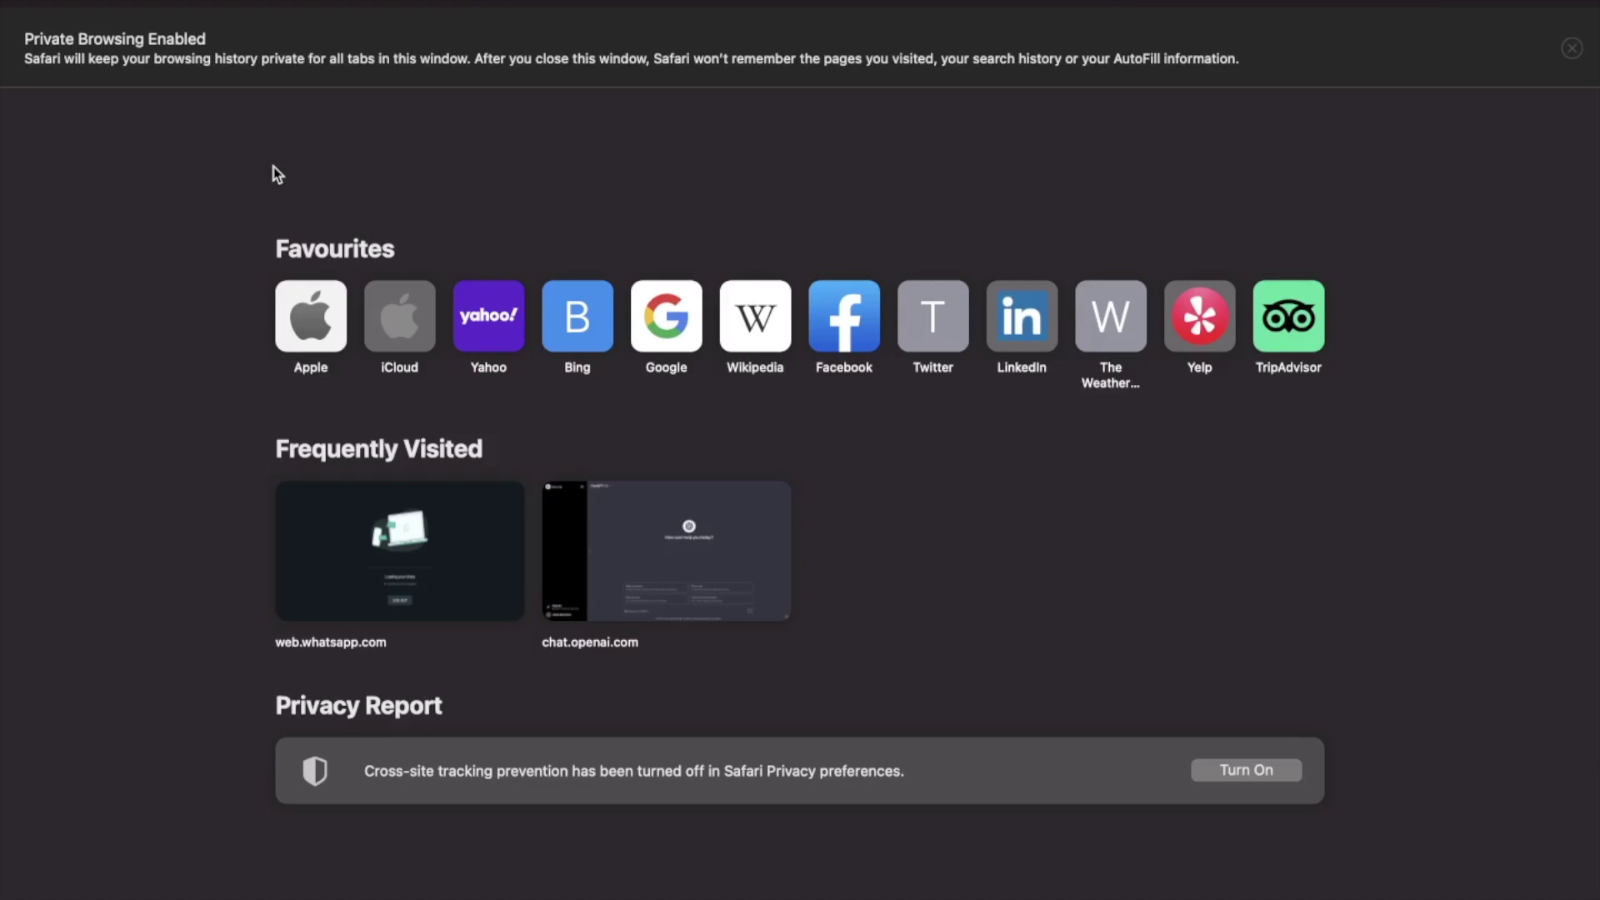
key("super+l")
type("mail")
type("in")
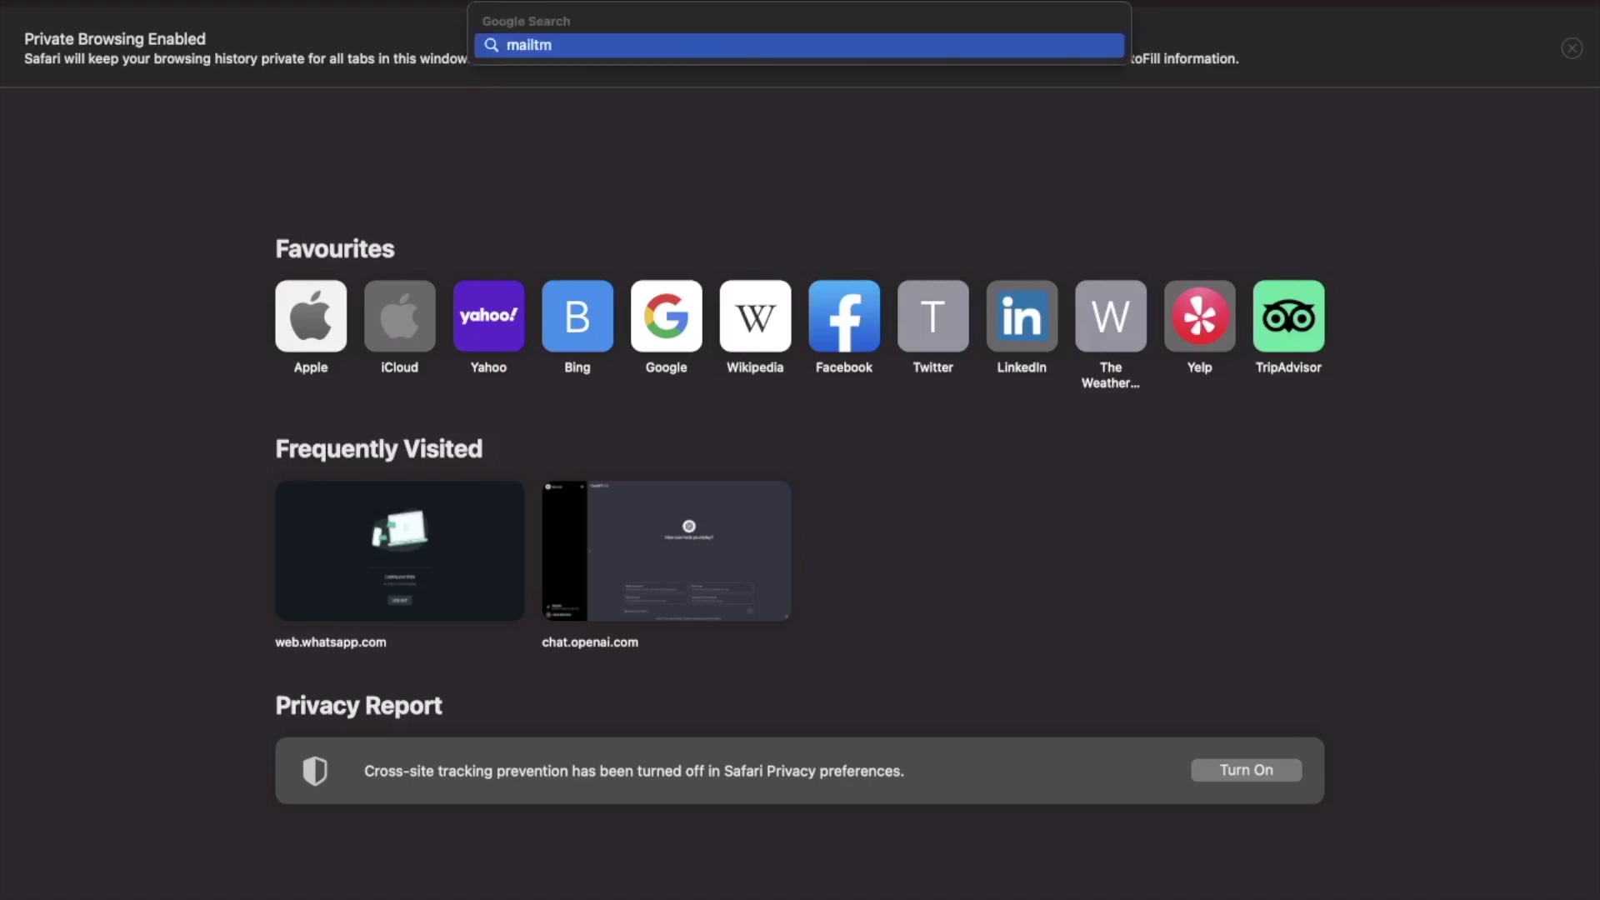
key("Return")
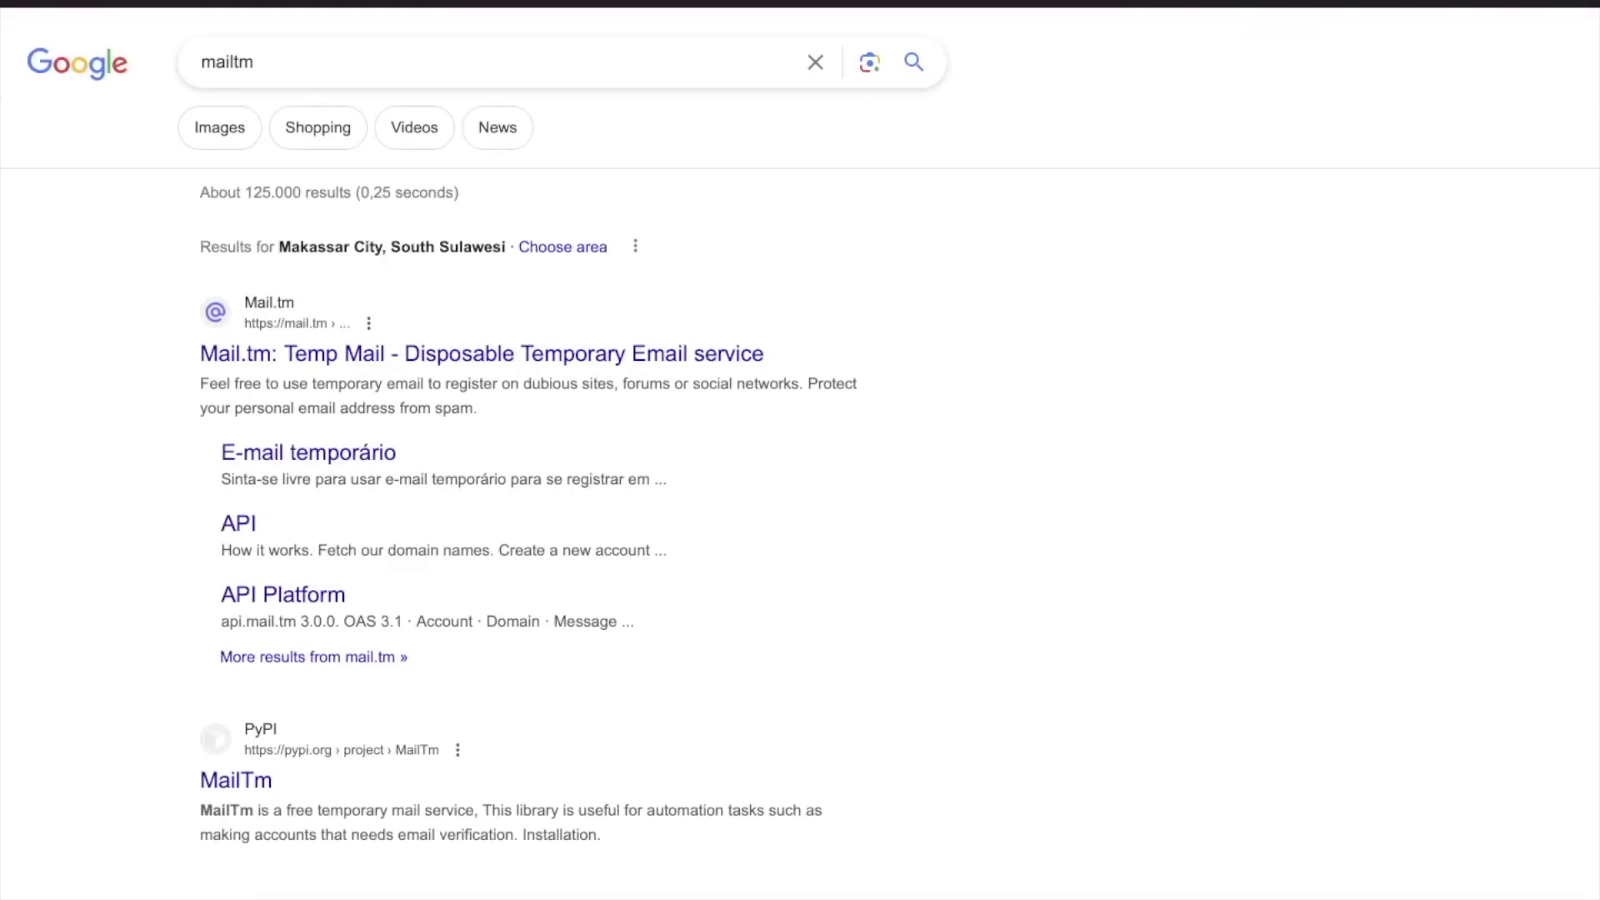
left_click(216, 360)
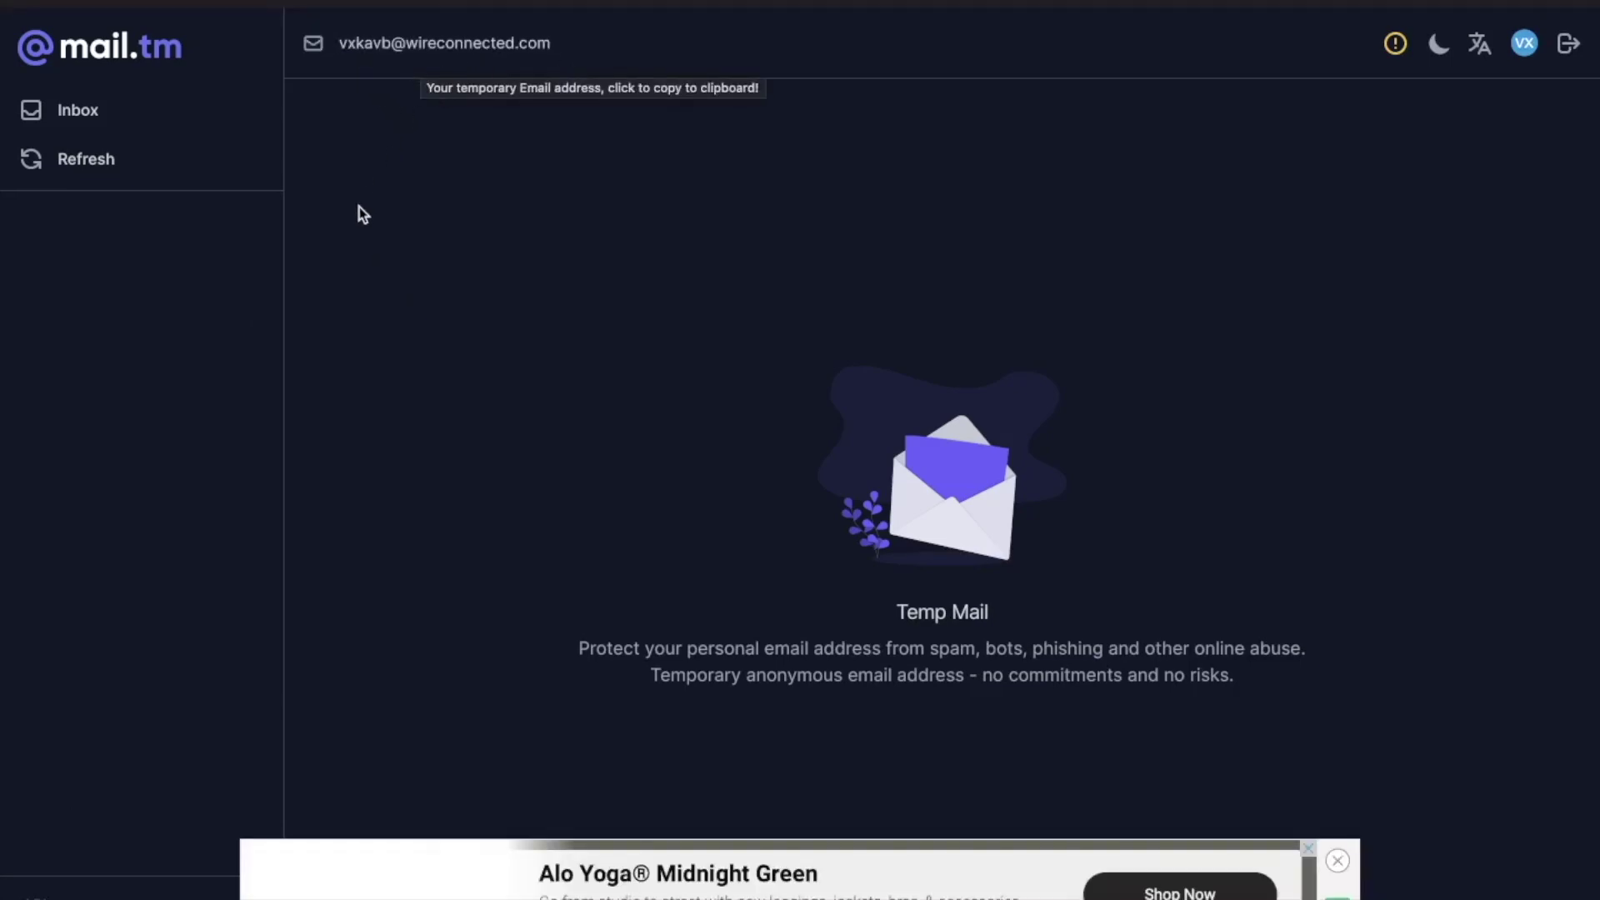
left_click(320, 57)
key("super+c")
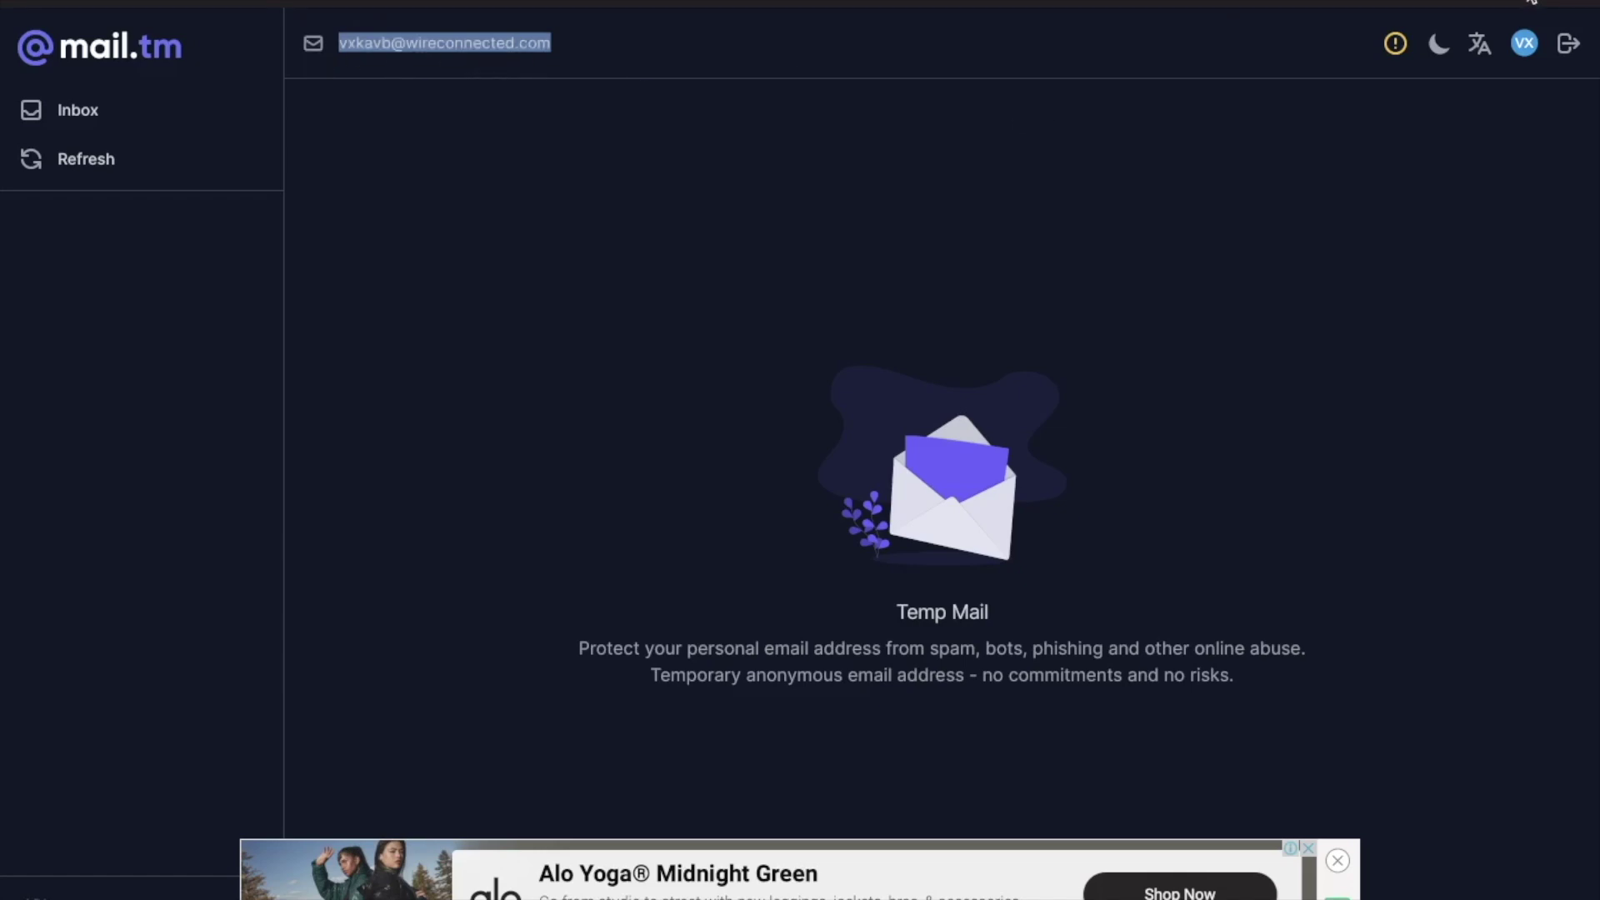
Step: Find the ElevenLabs website with a web search for eleven lab in a new tab and open its sign-up page
key("super+t")
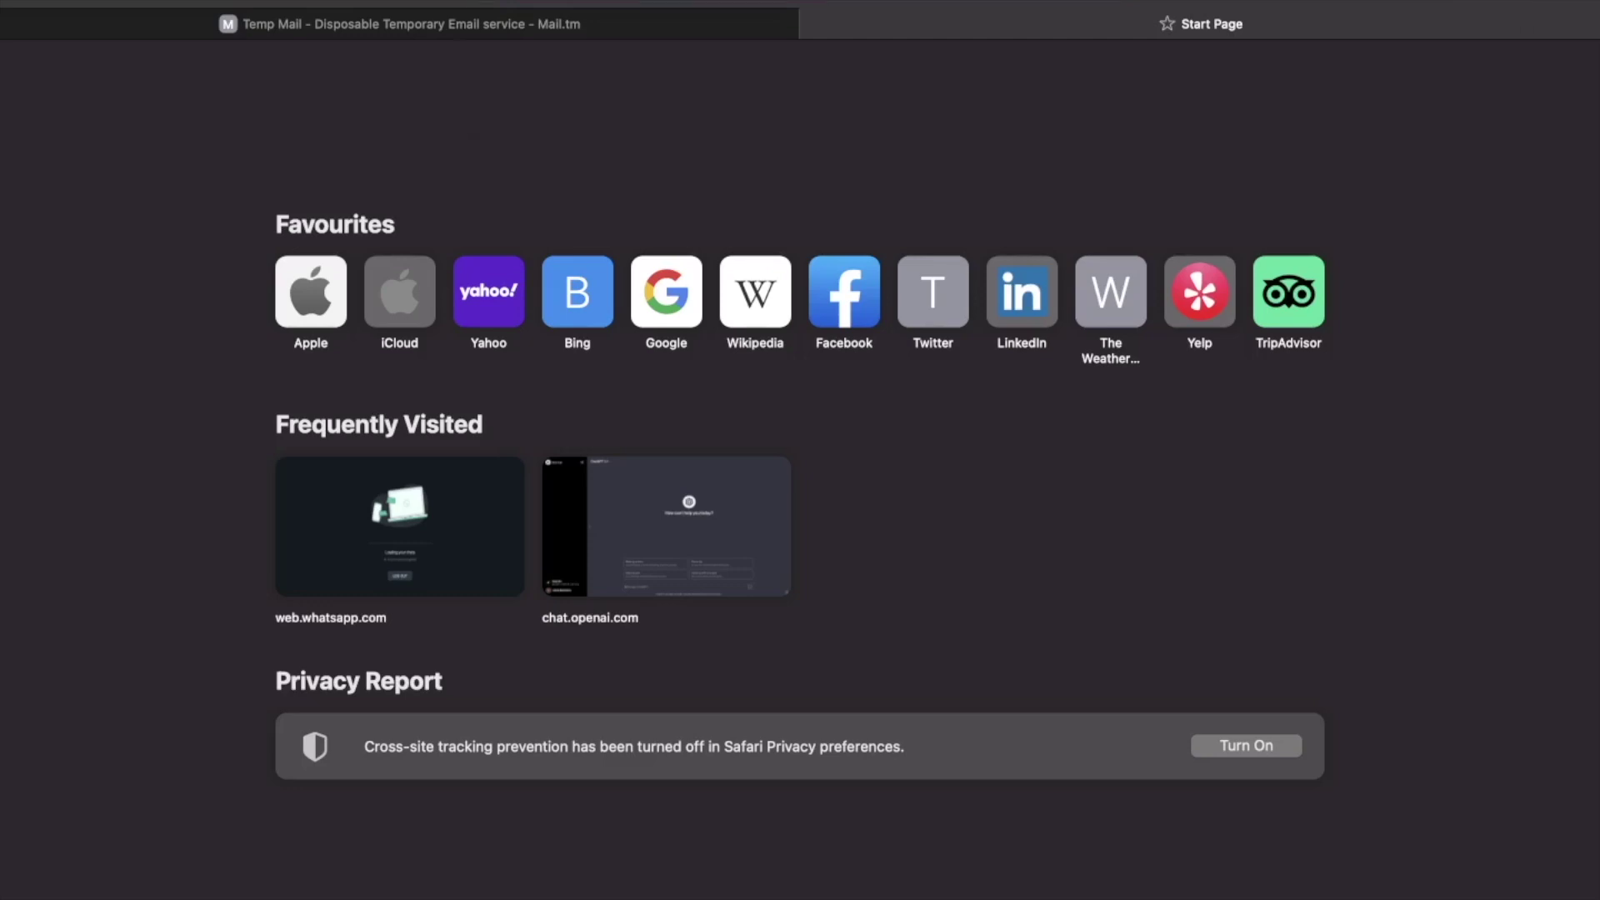
type("eleve")
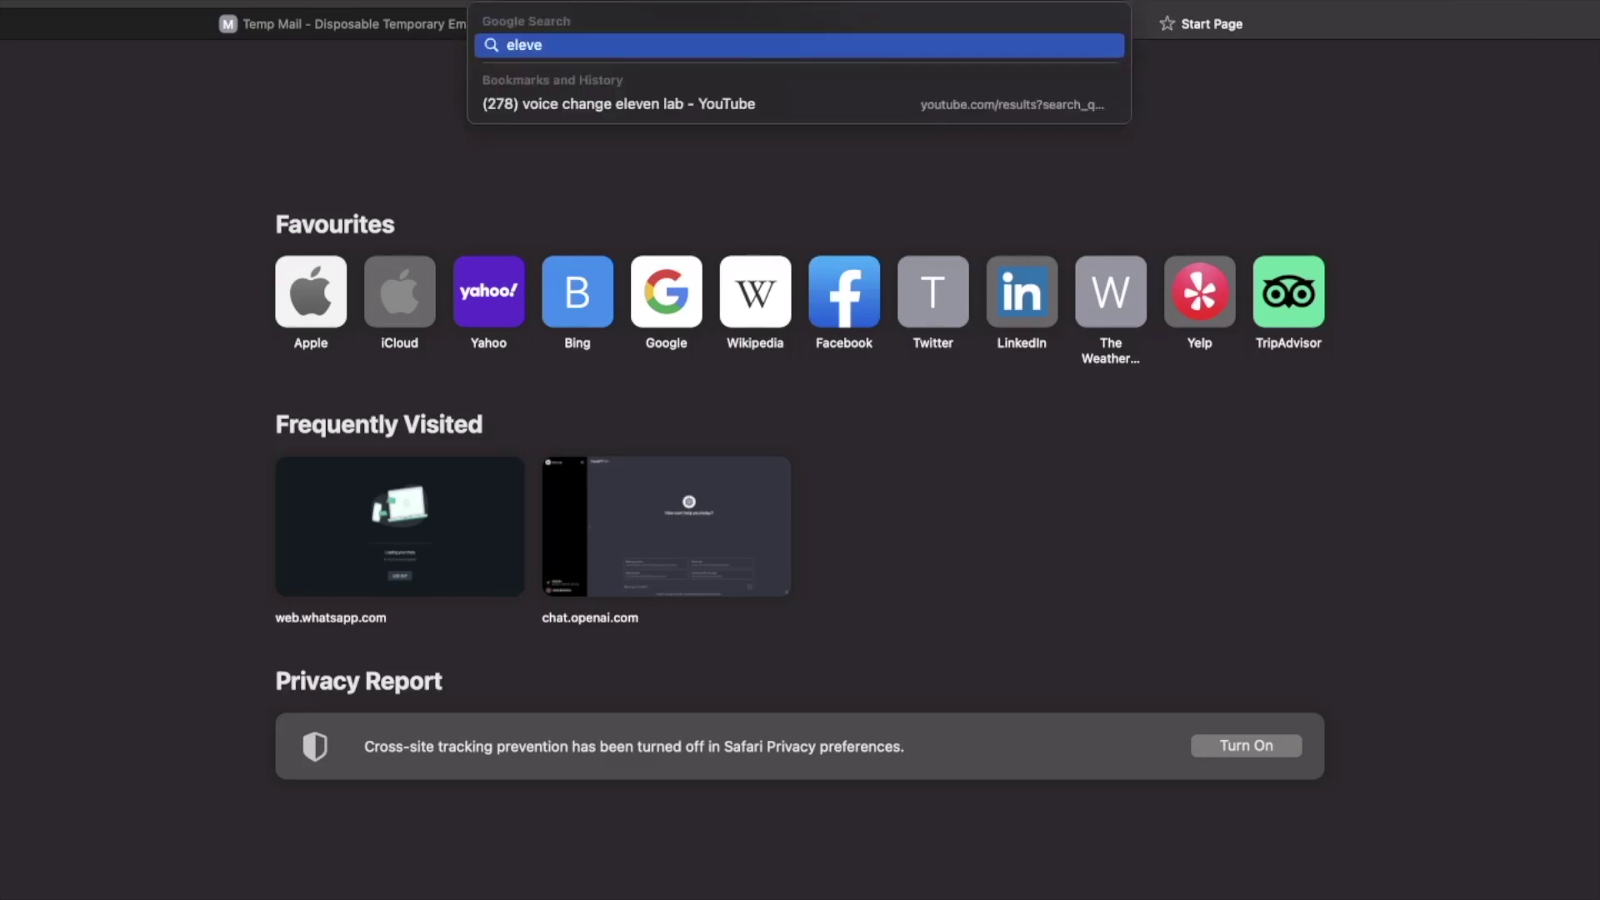
type("n lab")
key("Return")
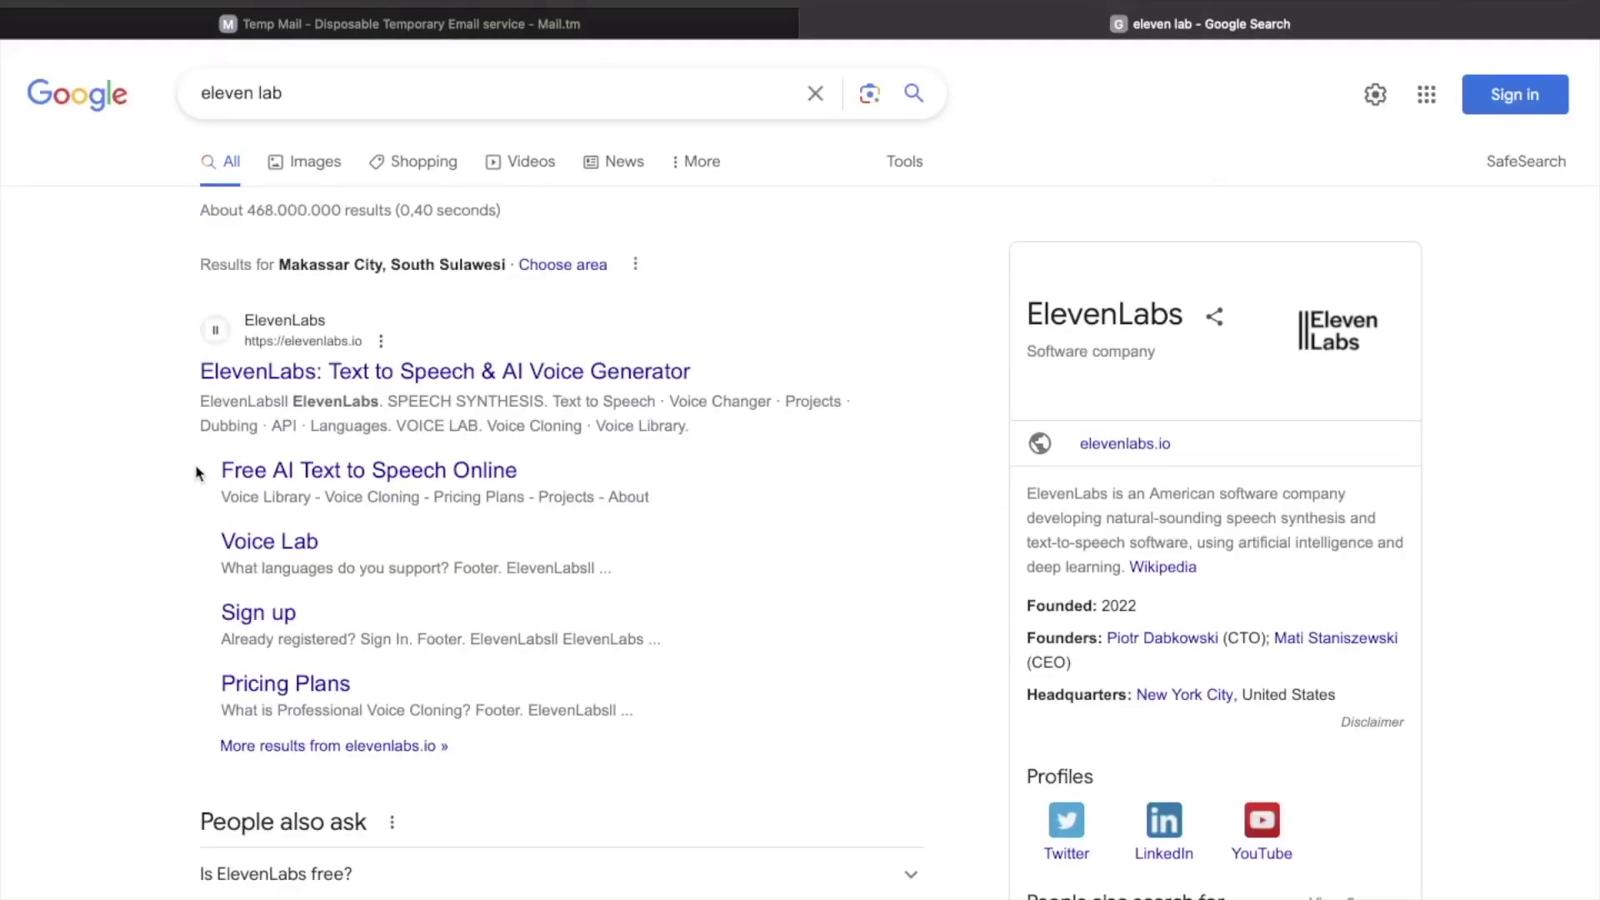
left_click(266, 376)
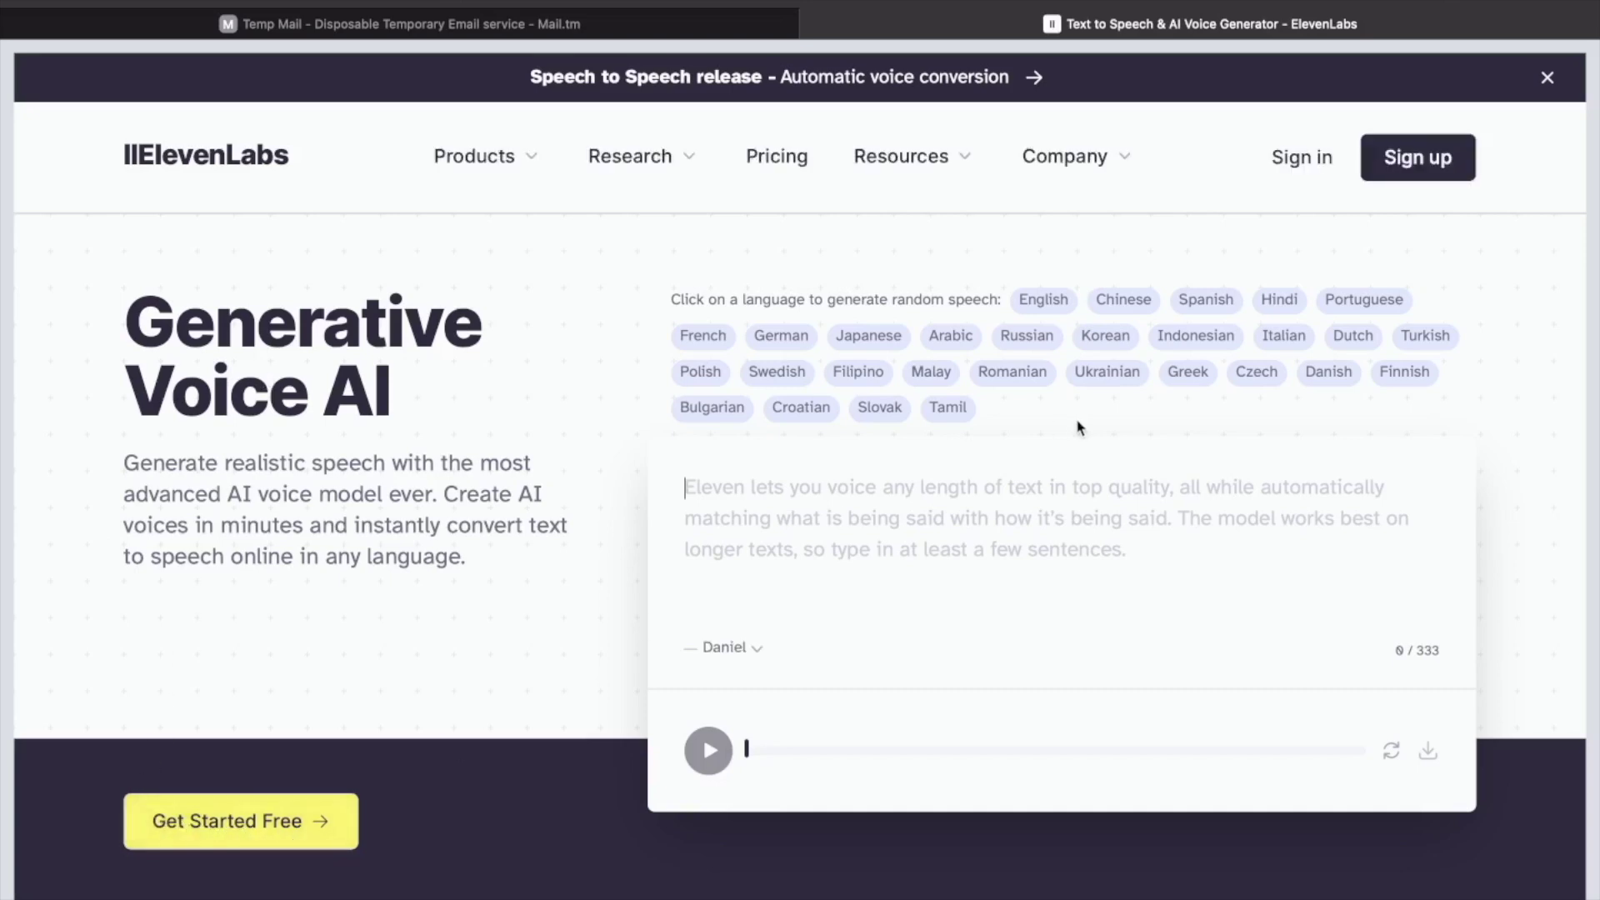
left_click(1424, 169)
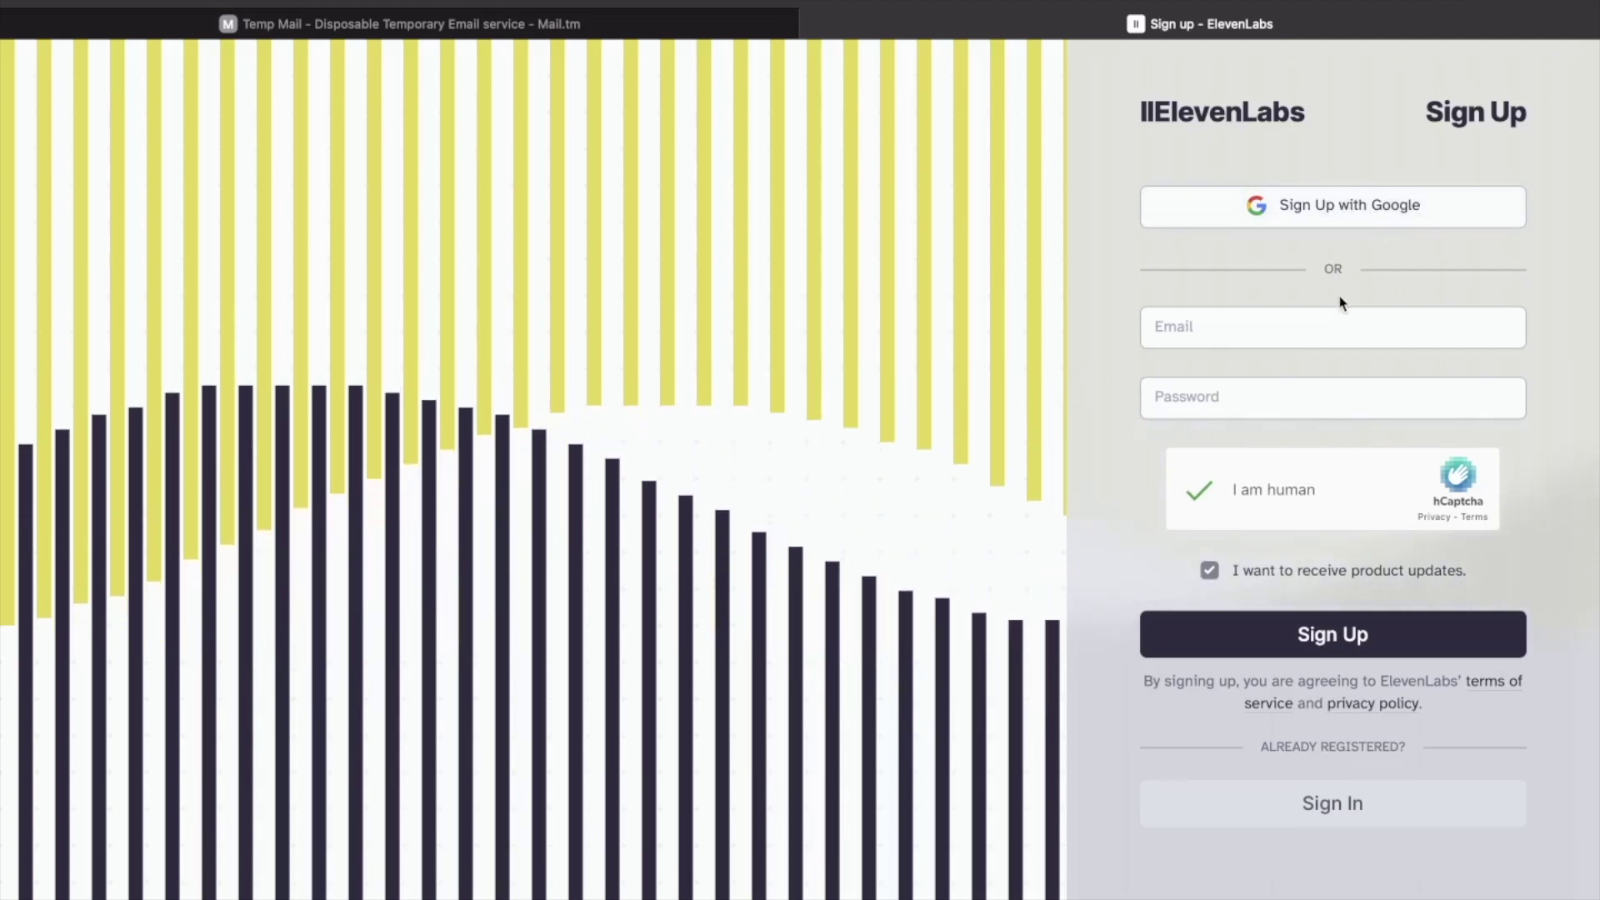
Step: Fill in the sign-up form with the copied temporary email address and an account password
left_click(1251, 322)
right_click(1251, 323)
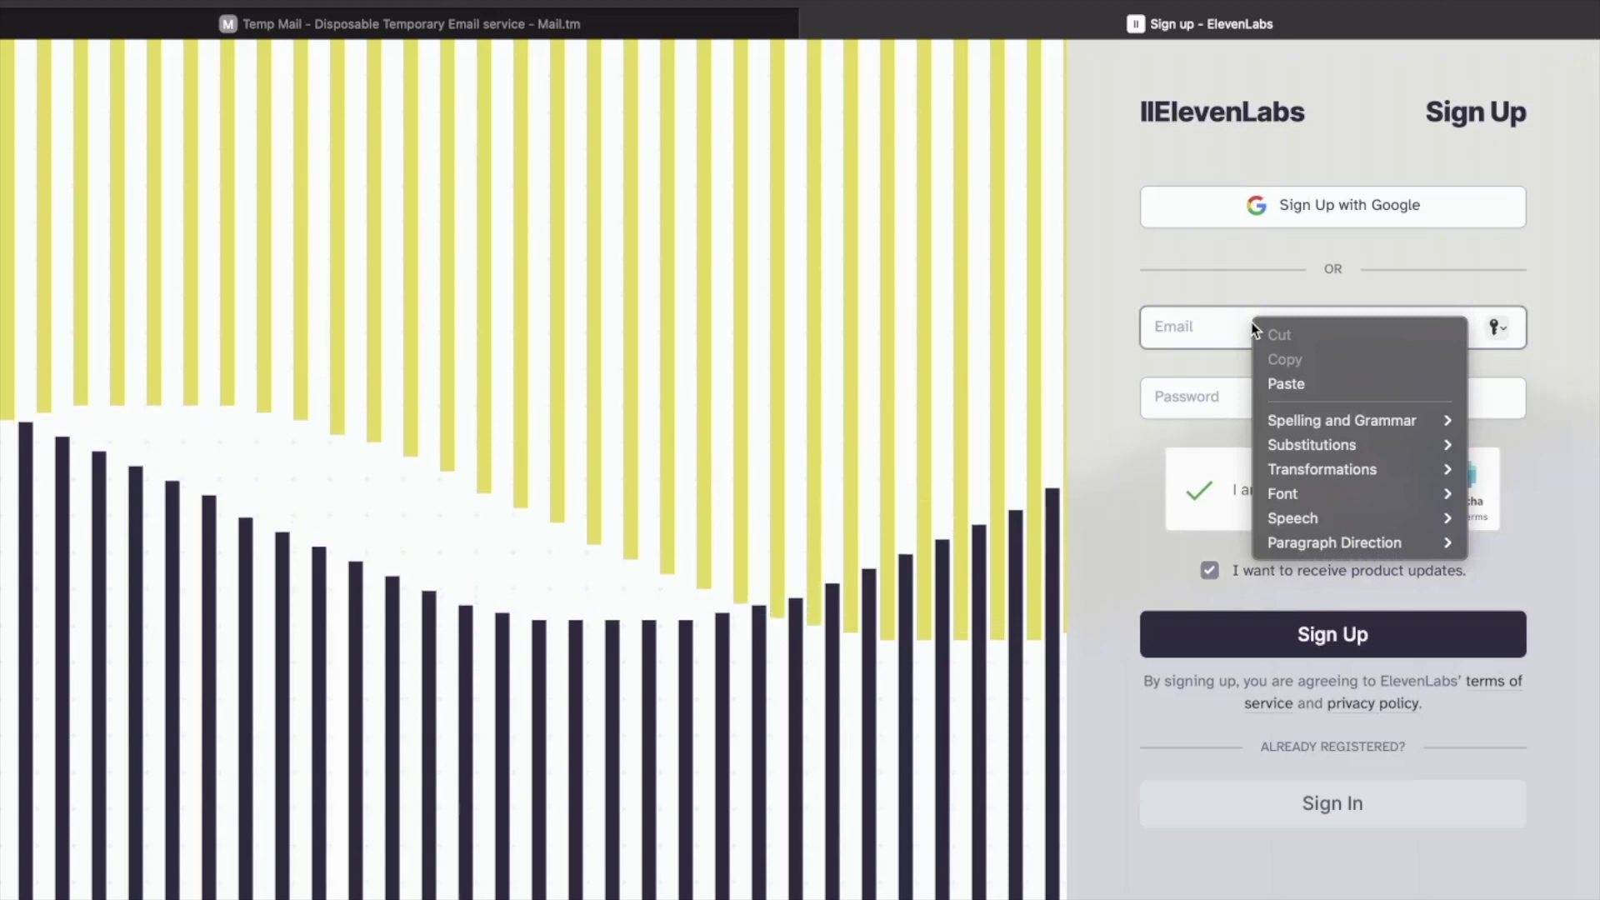
left_click(1286, 385)
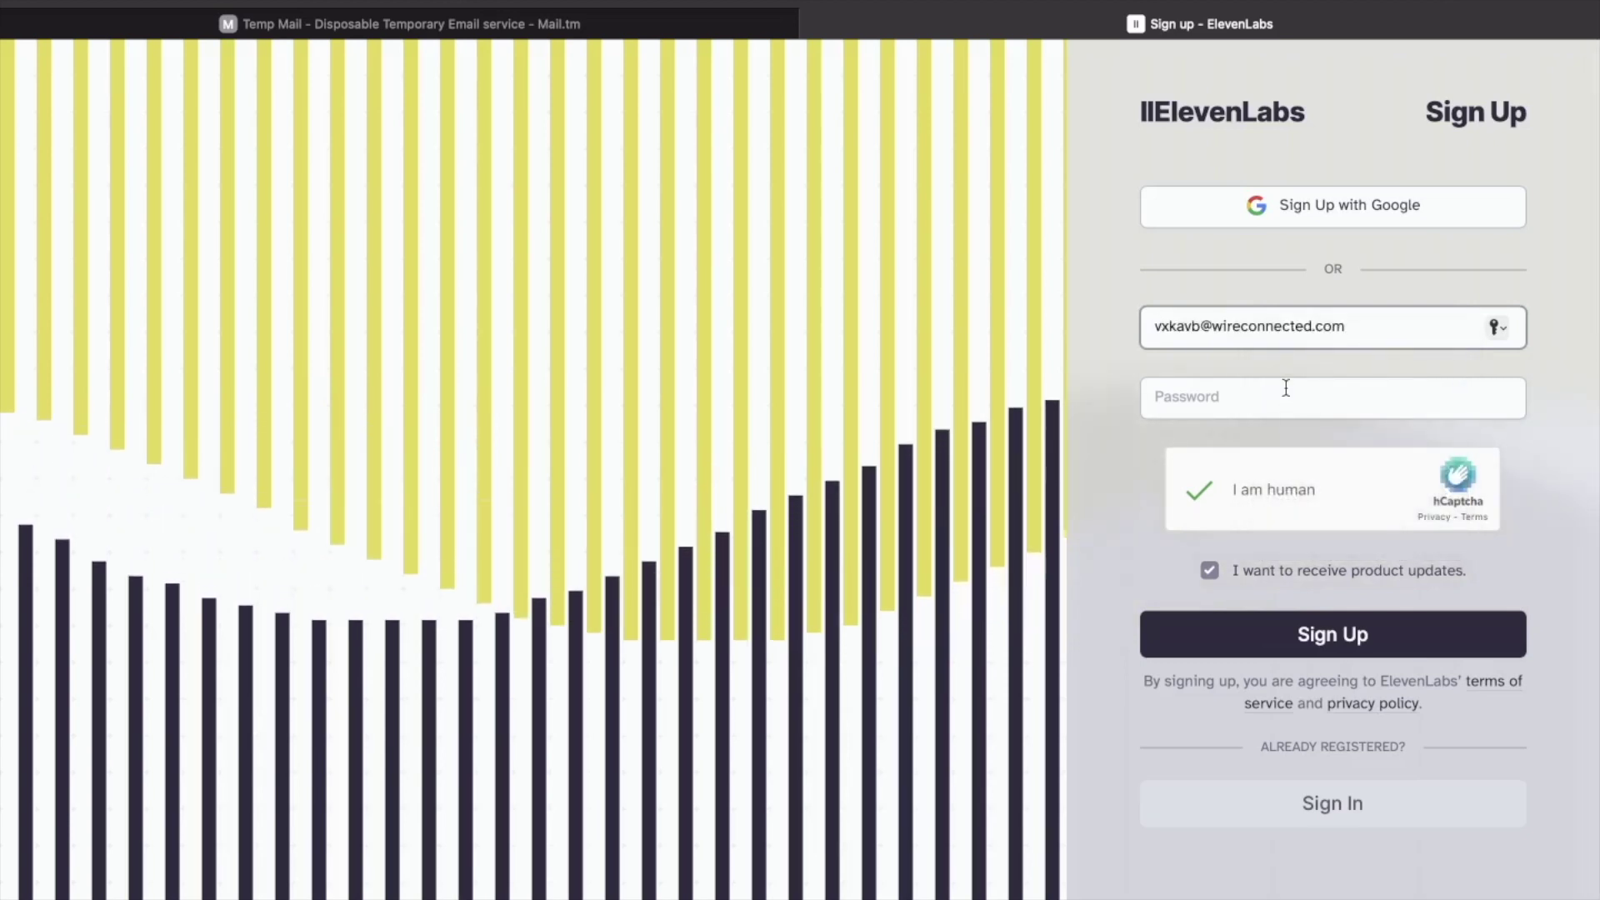
left_click(1224, 394)
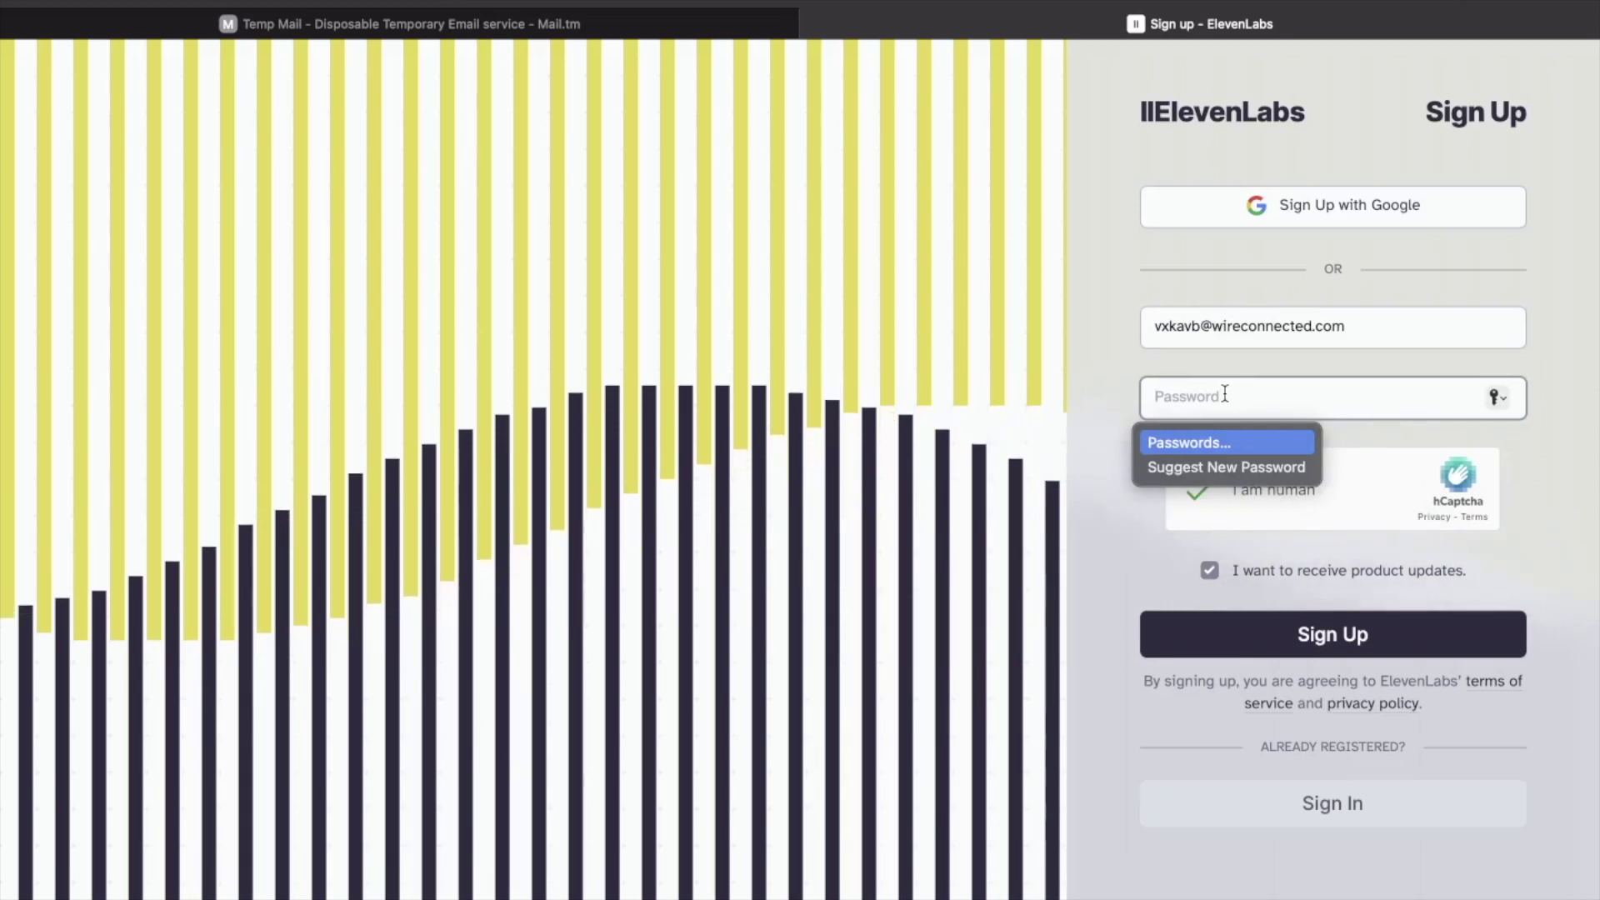
type("aaaaaa")
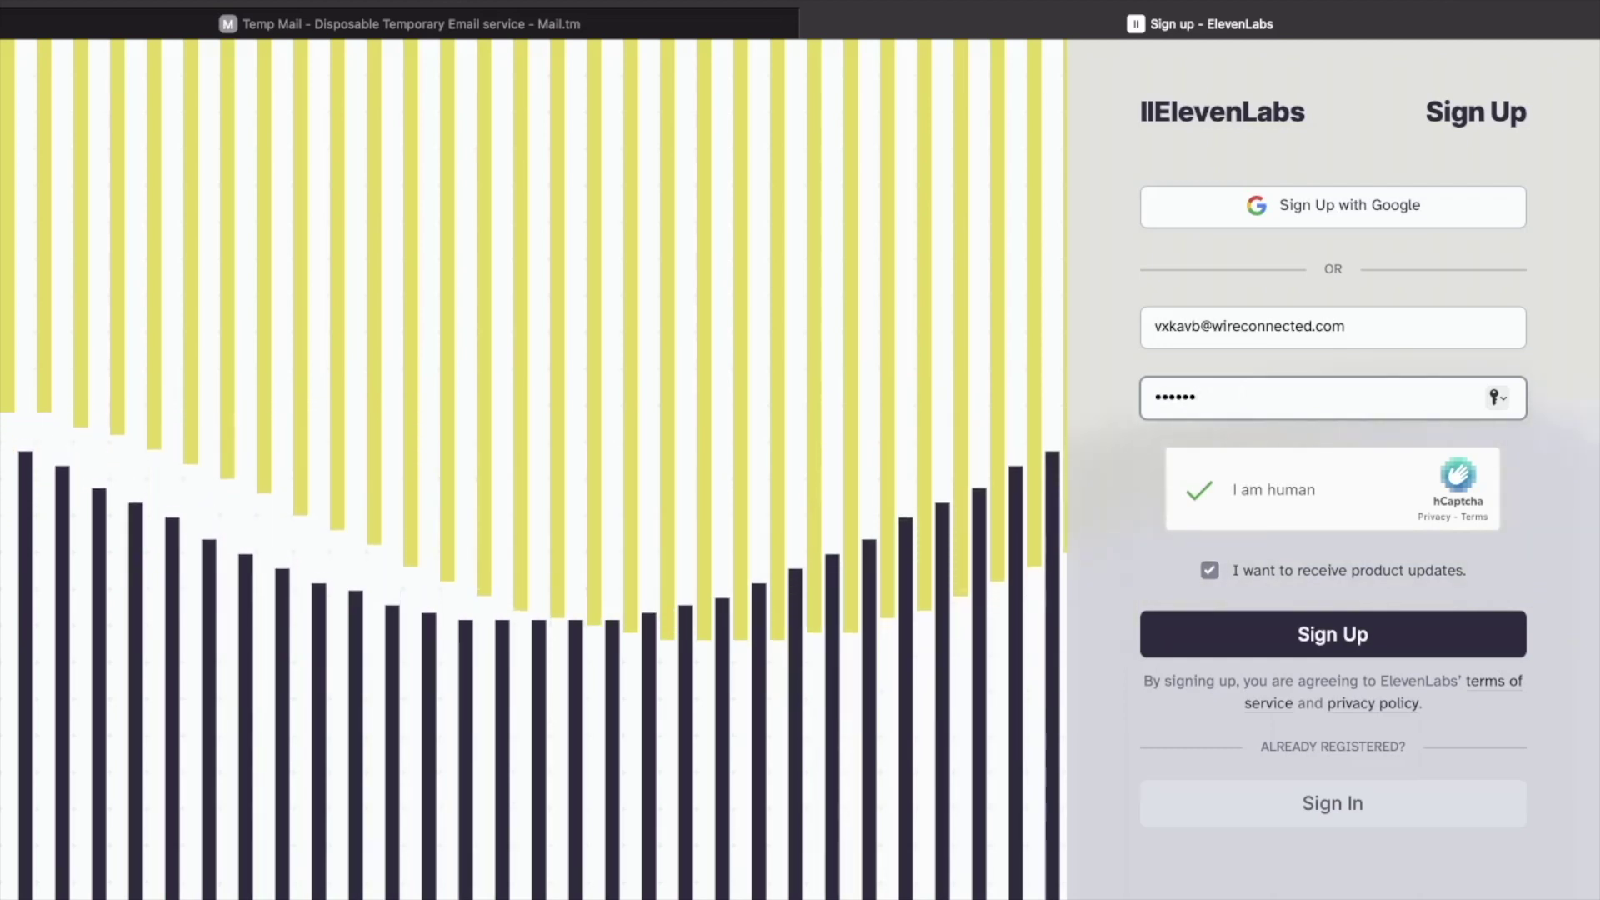
type("aaaa")
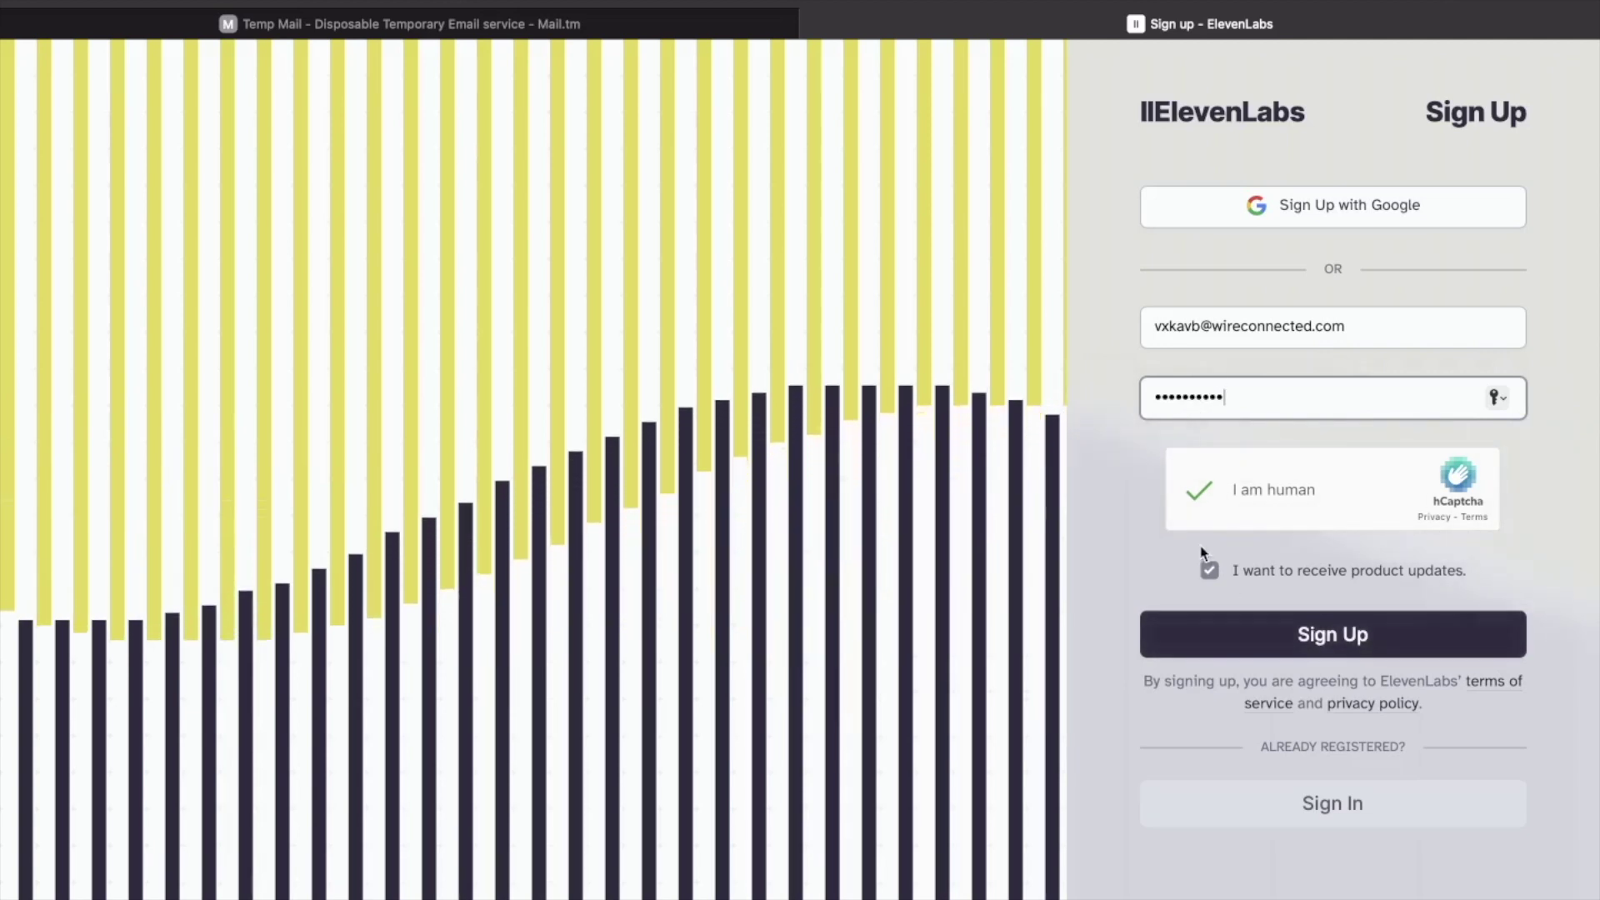
Step: Opt out of receiving product updates and submit the sign-up form
left_click(1209, 573)
left_click(1313, 638)
left_click(1313, 638)
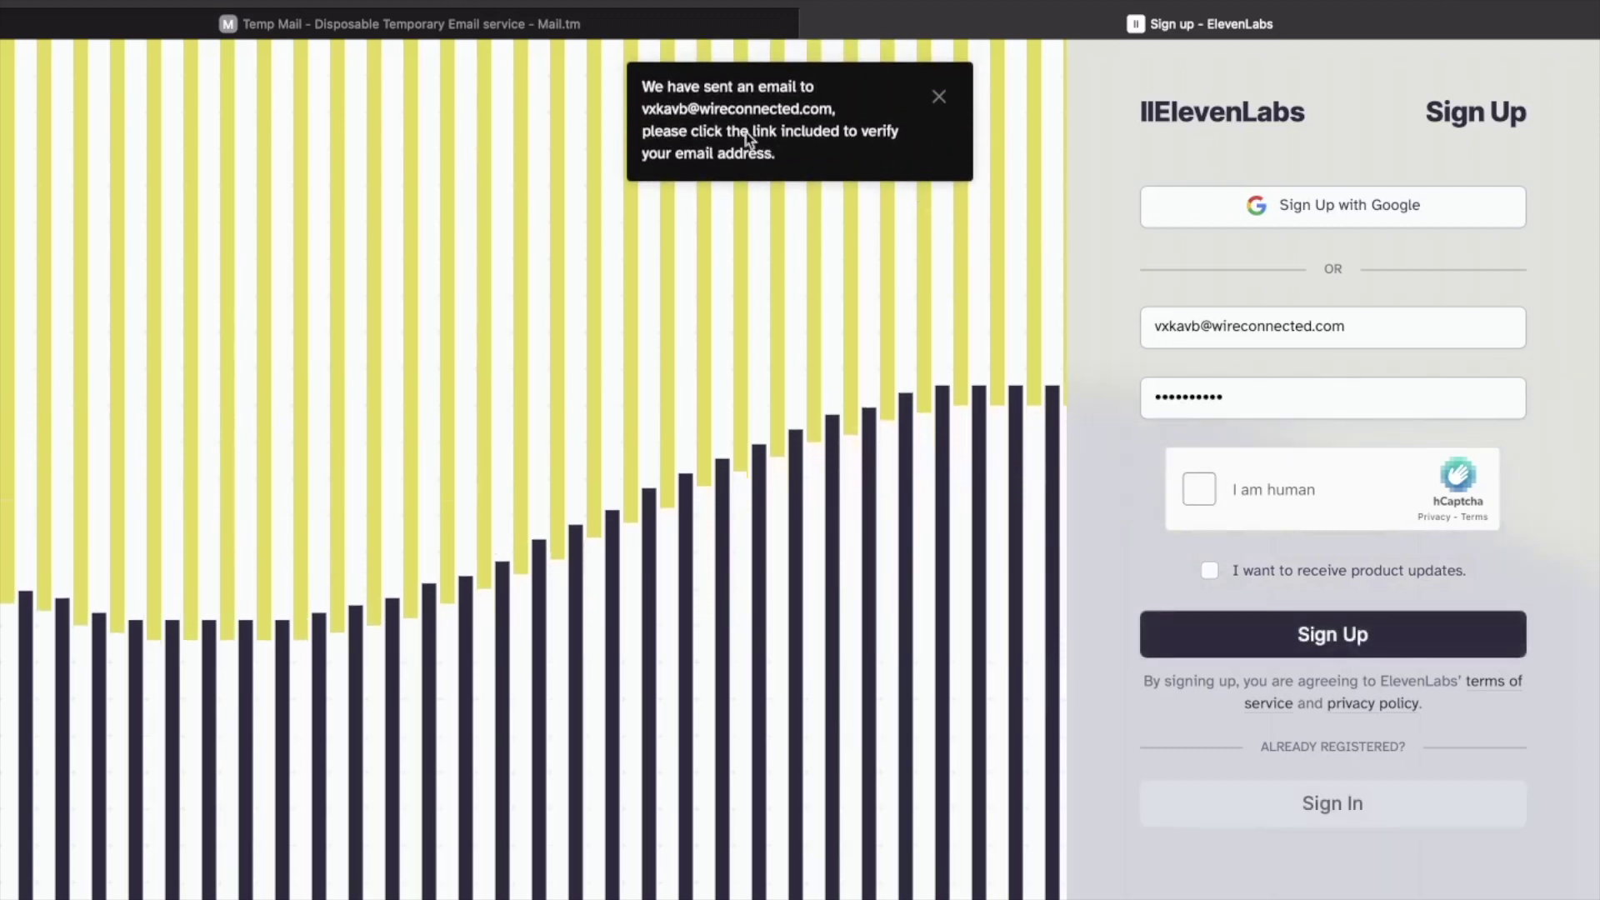
Step: Open the ElevenLabs verification message in the Mail.tm inbox and follow its email verification link, dismissing the ad and the notice
left_click(657, 25)
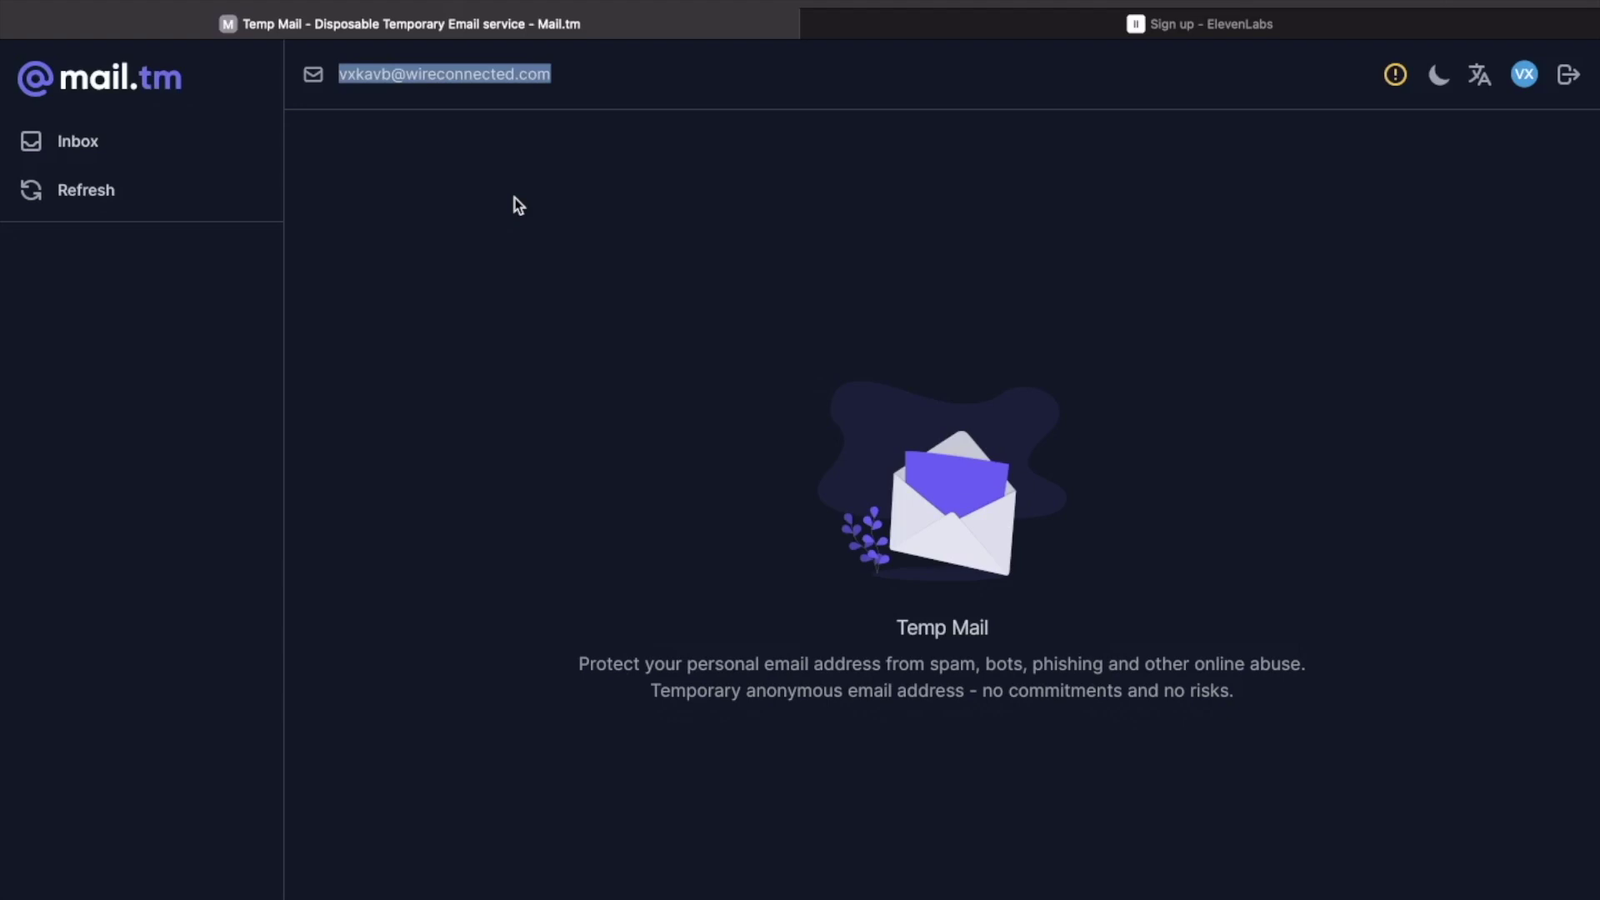
left_click(103, 192)
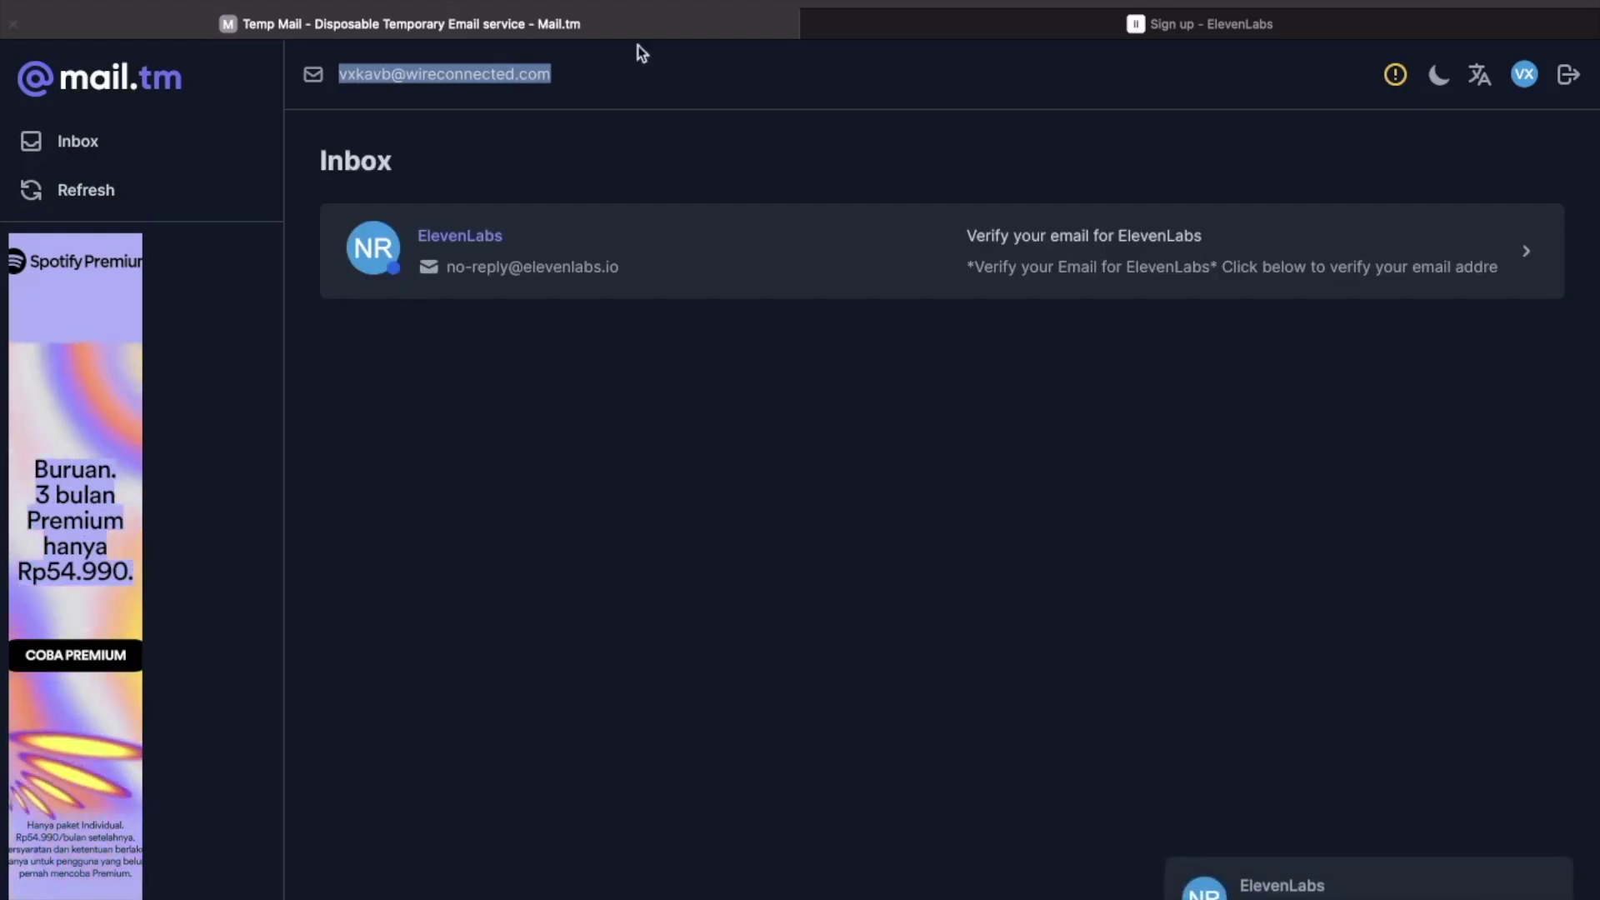
left_click(822, 272)
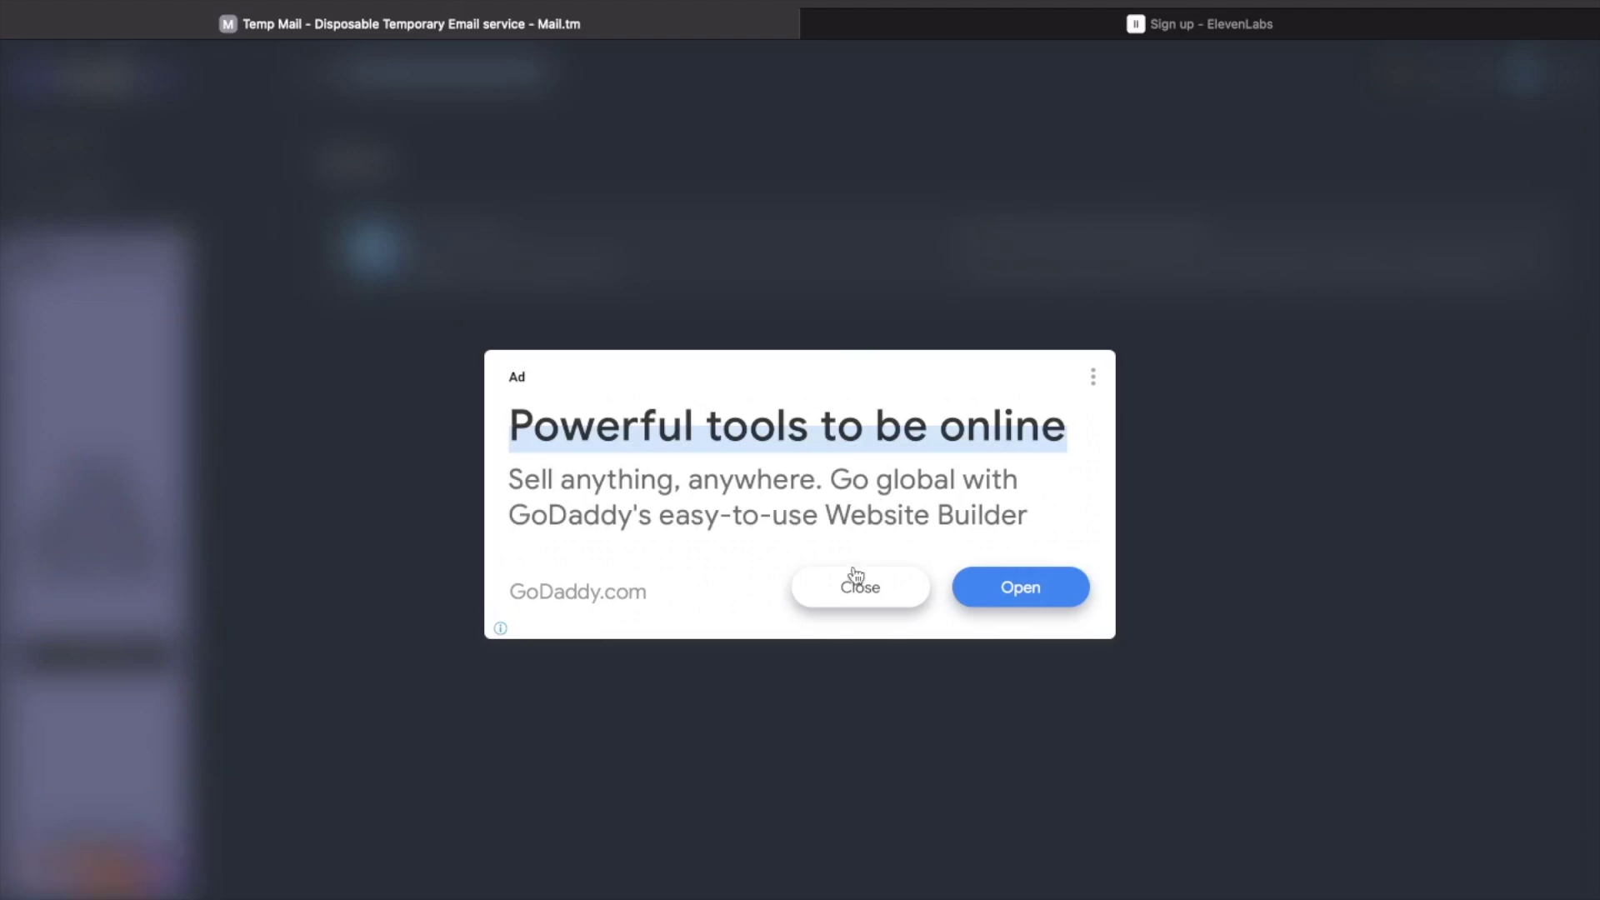
left_click(837, 593)
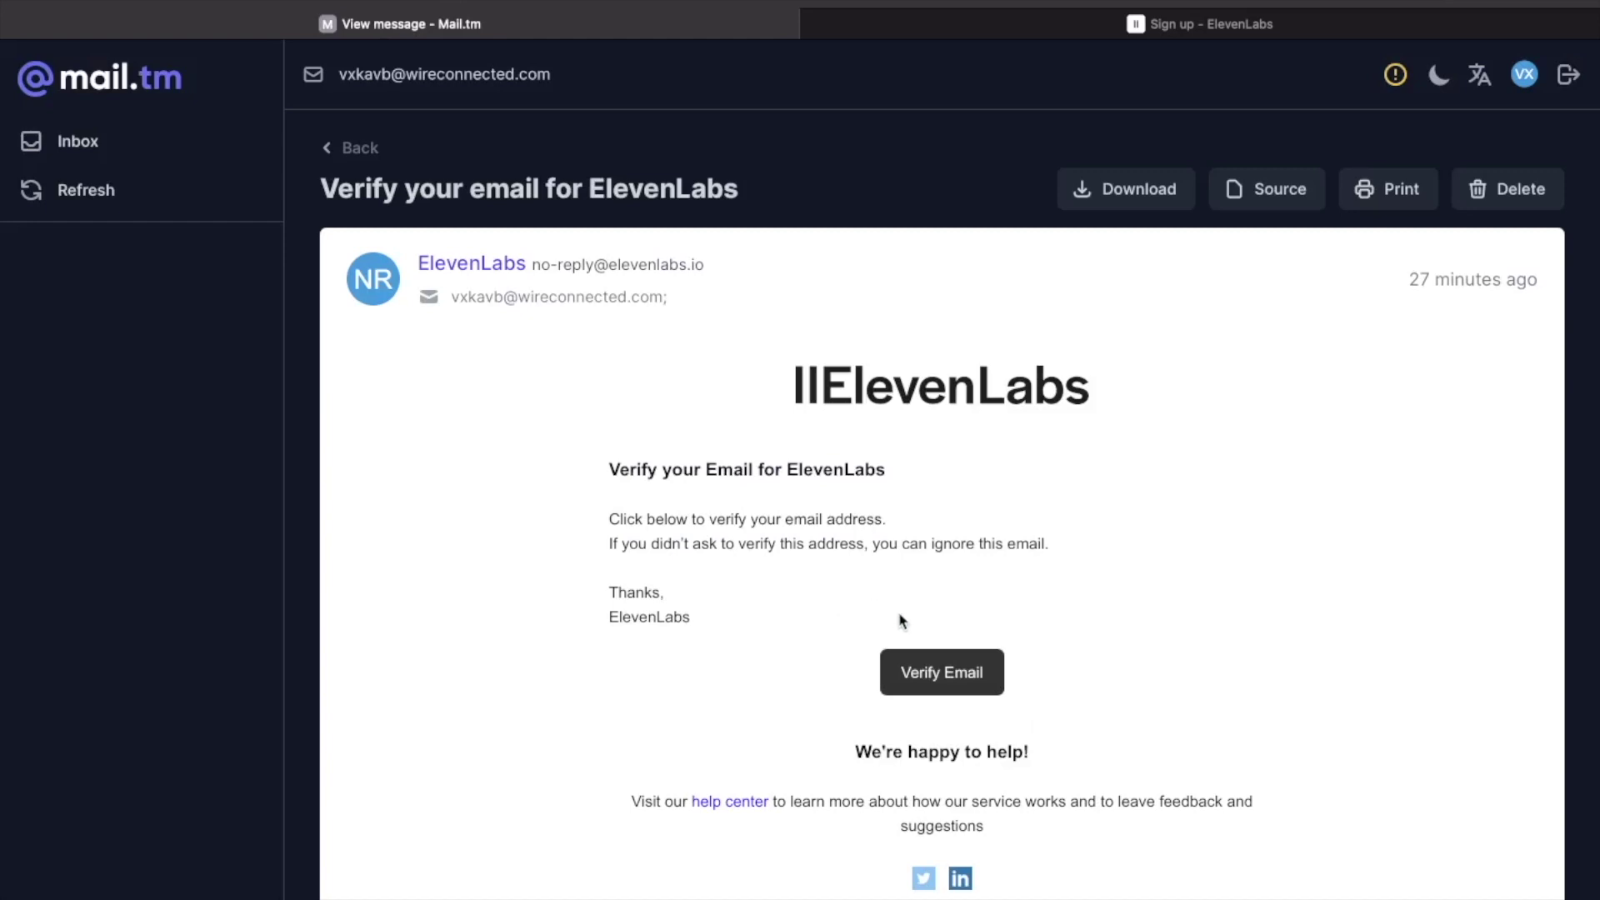
left_click(931, 679)
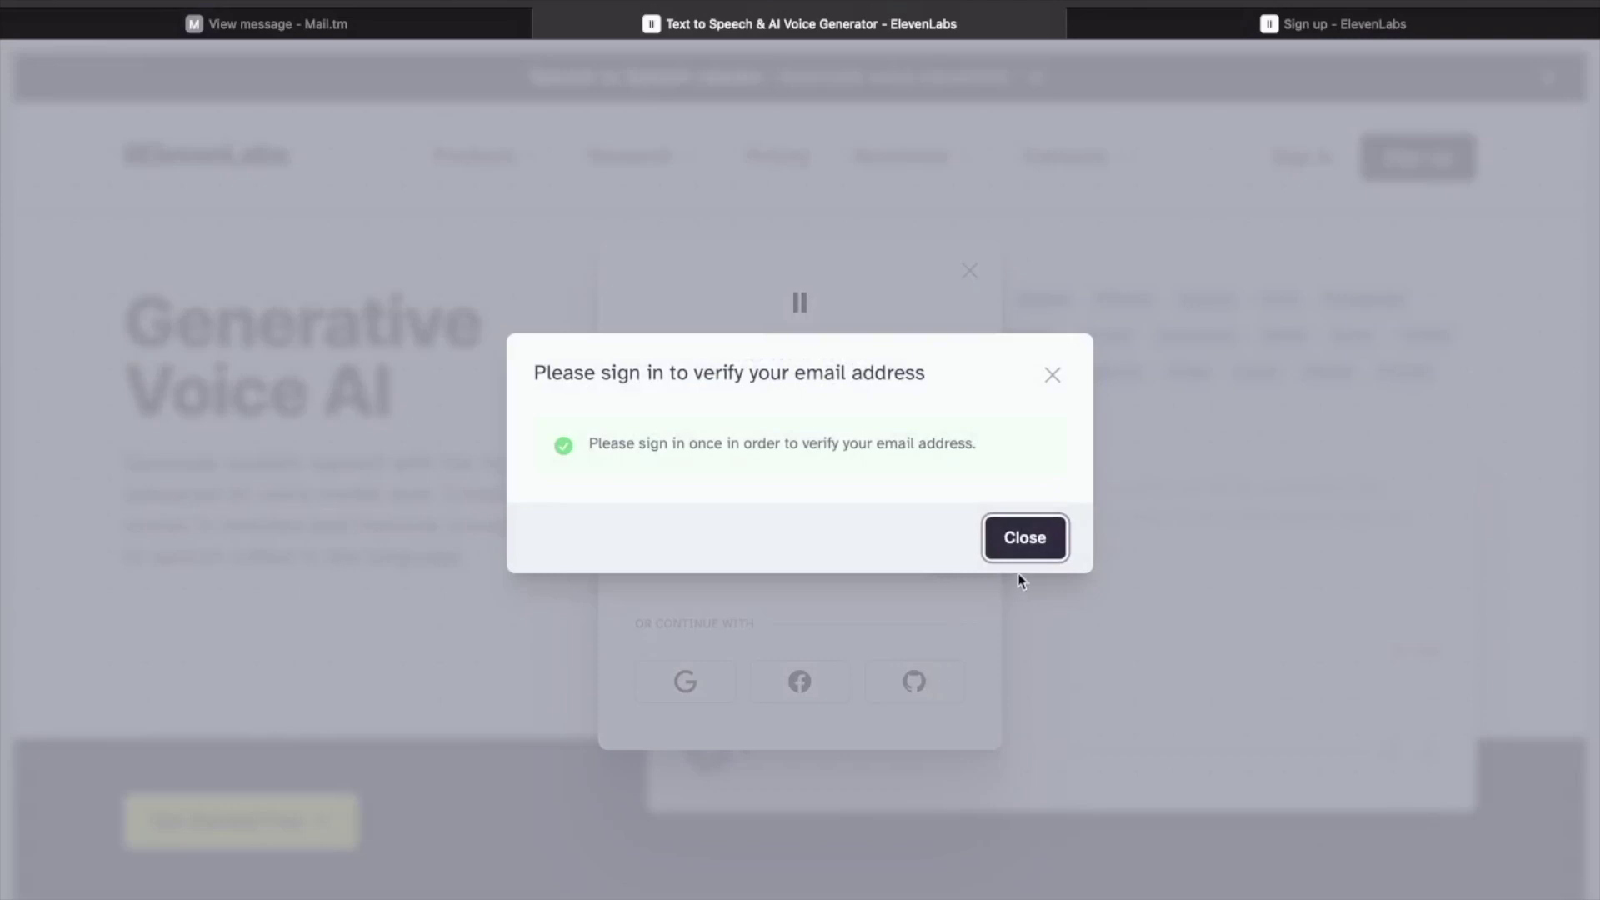
left_click(1034, 542)
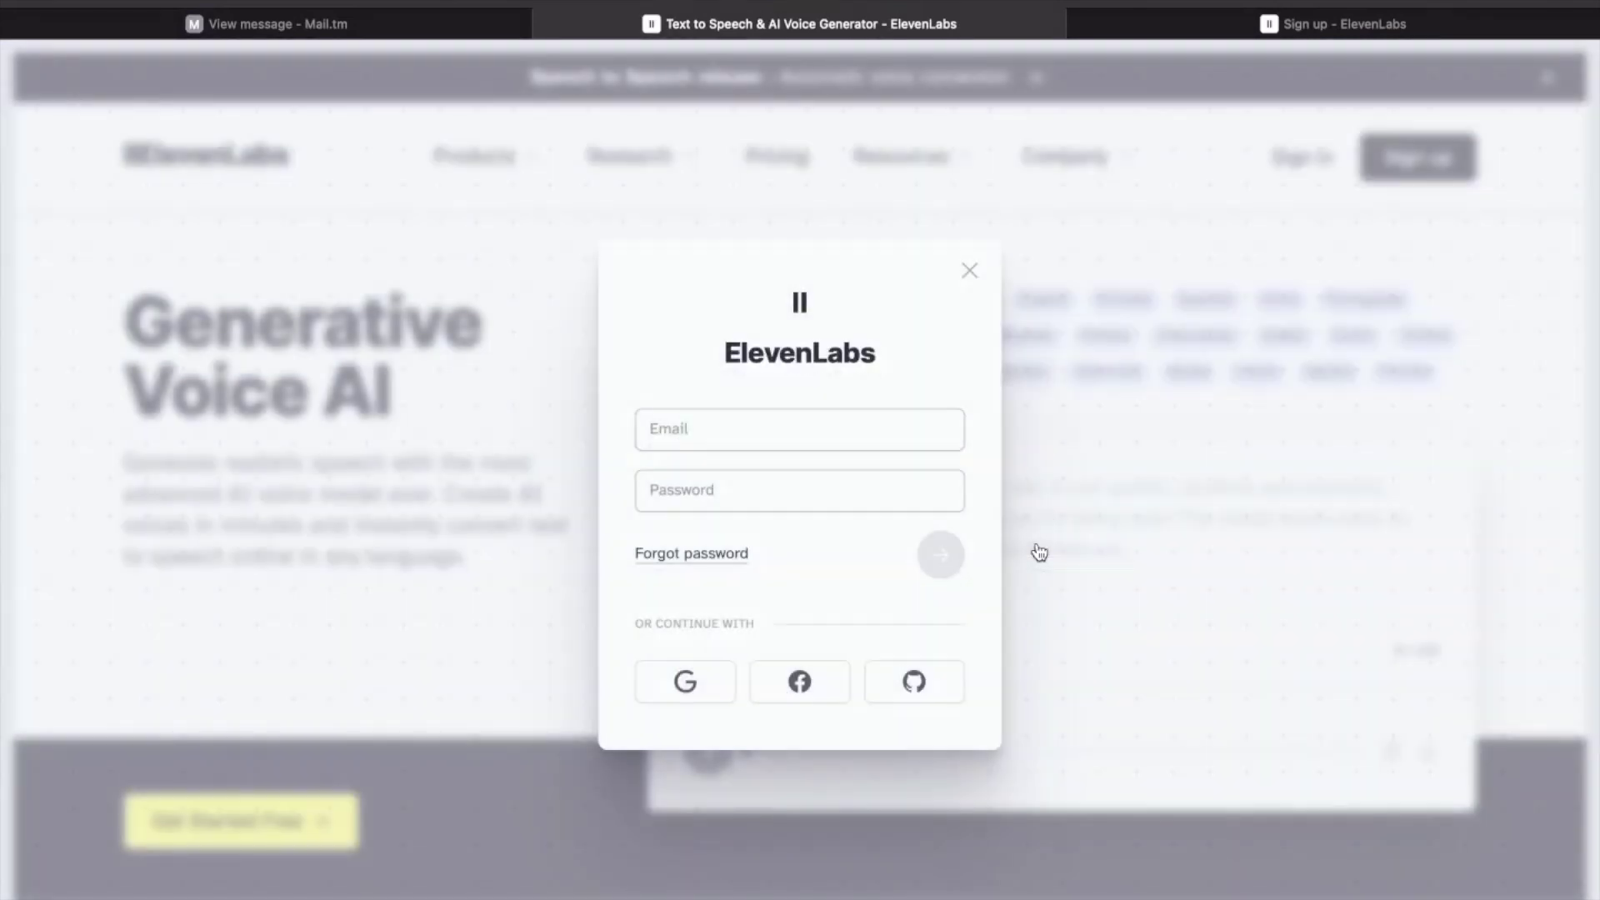
Step: Sign in to ElevenLabs with the temporary email address and the account password
right_click(808, 434)
left_click(934, 494)
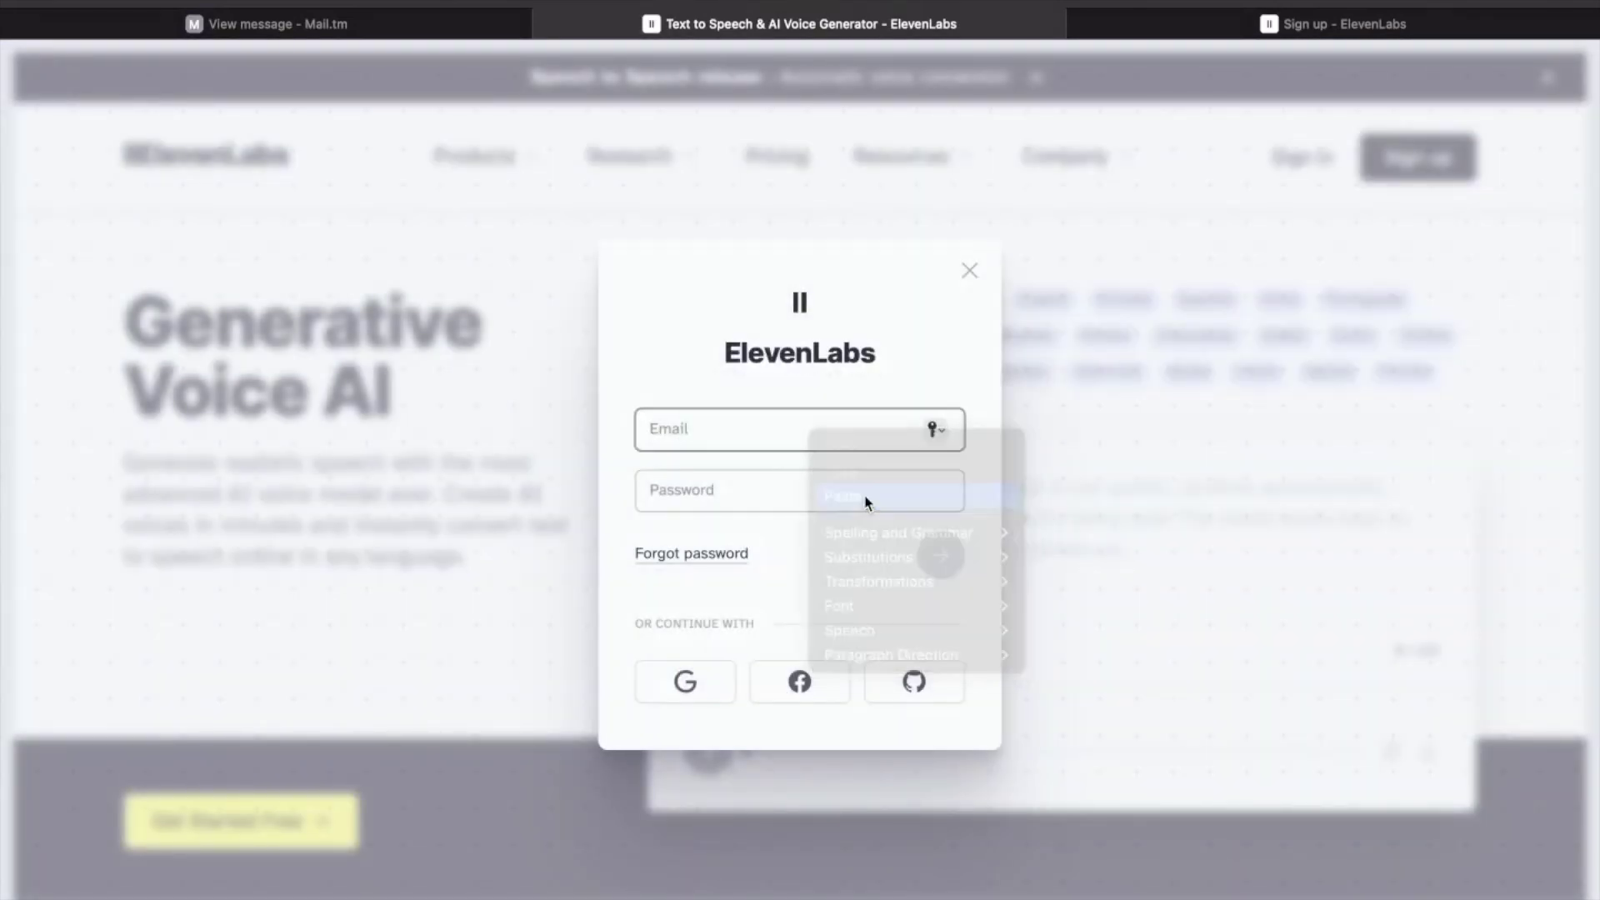
left_click(733, 493)
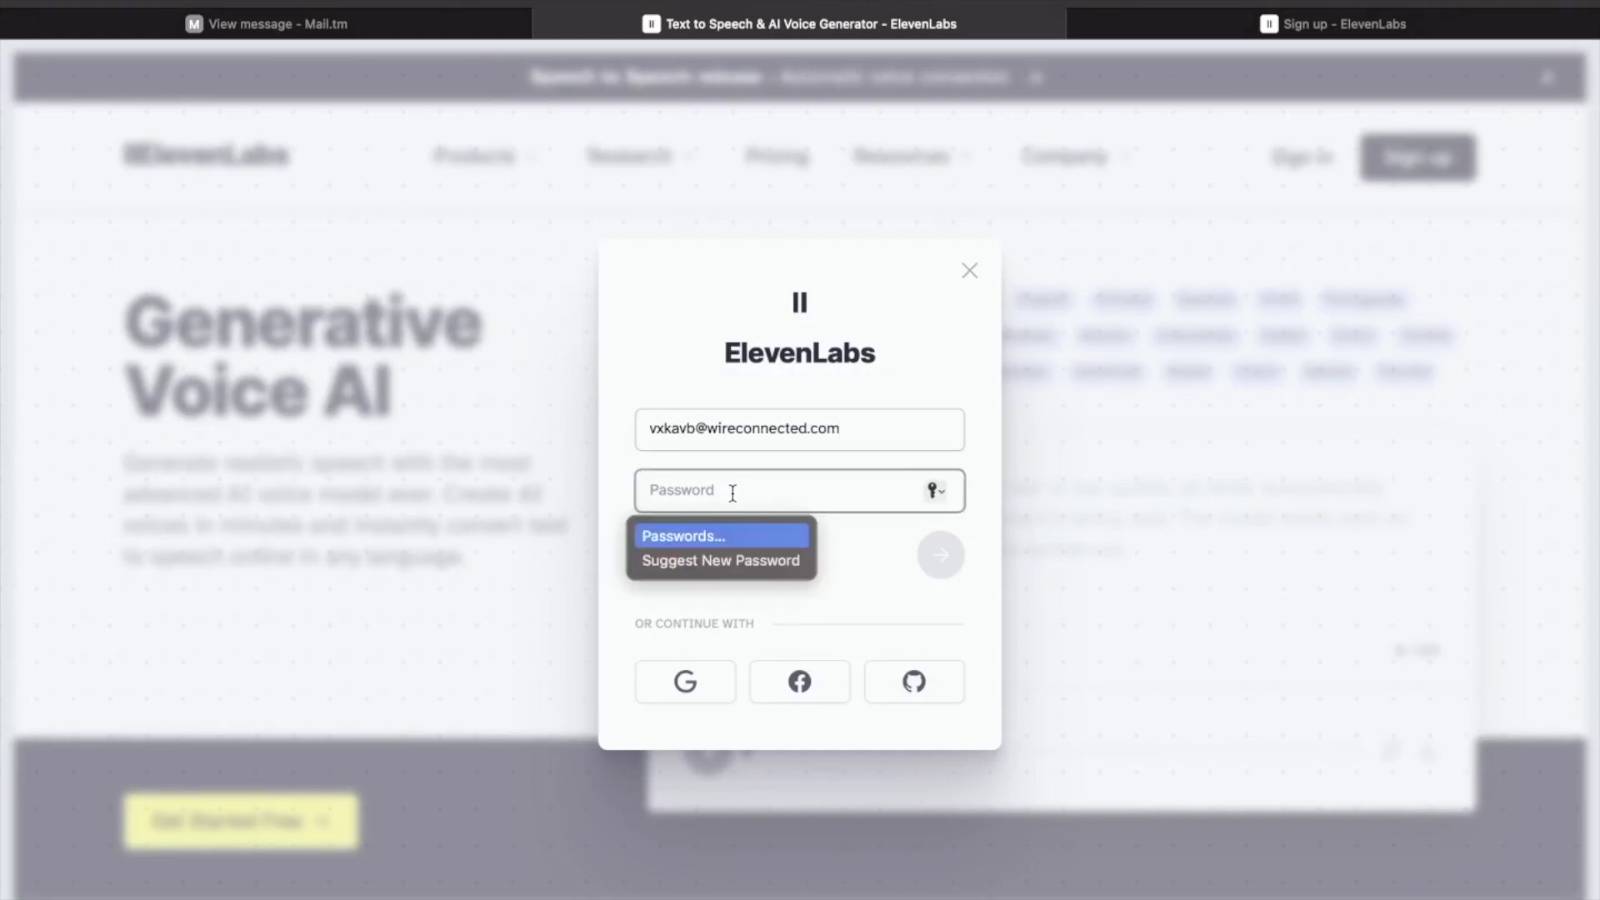
type("•••••")
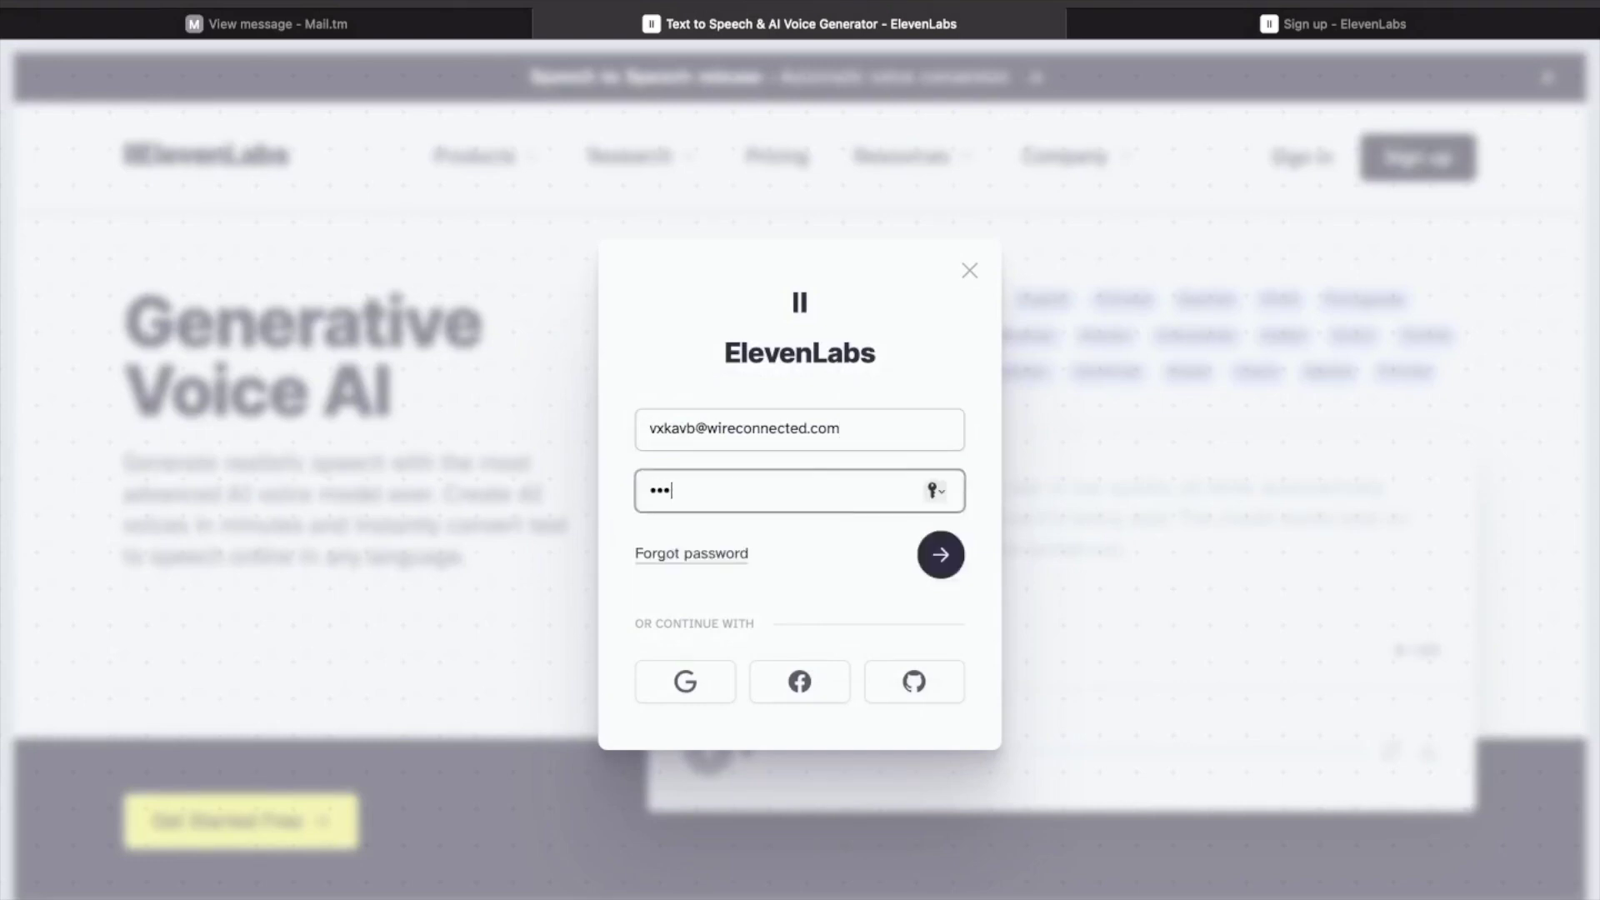
type("•••••")
left_click(948, 560)
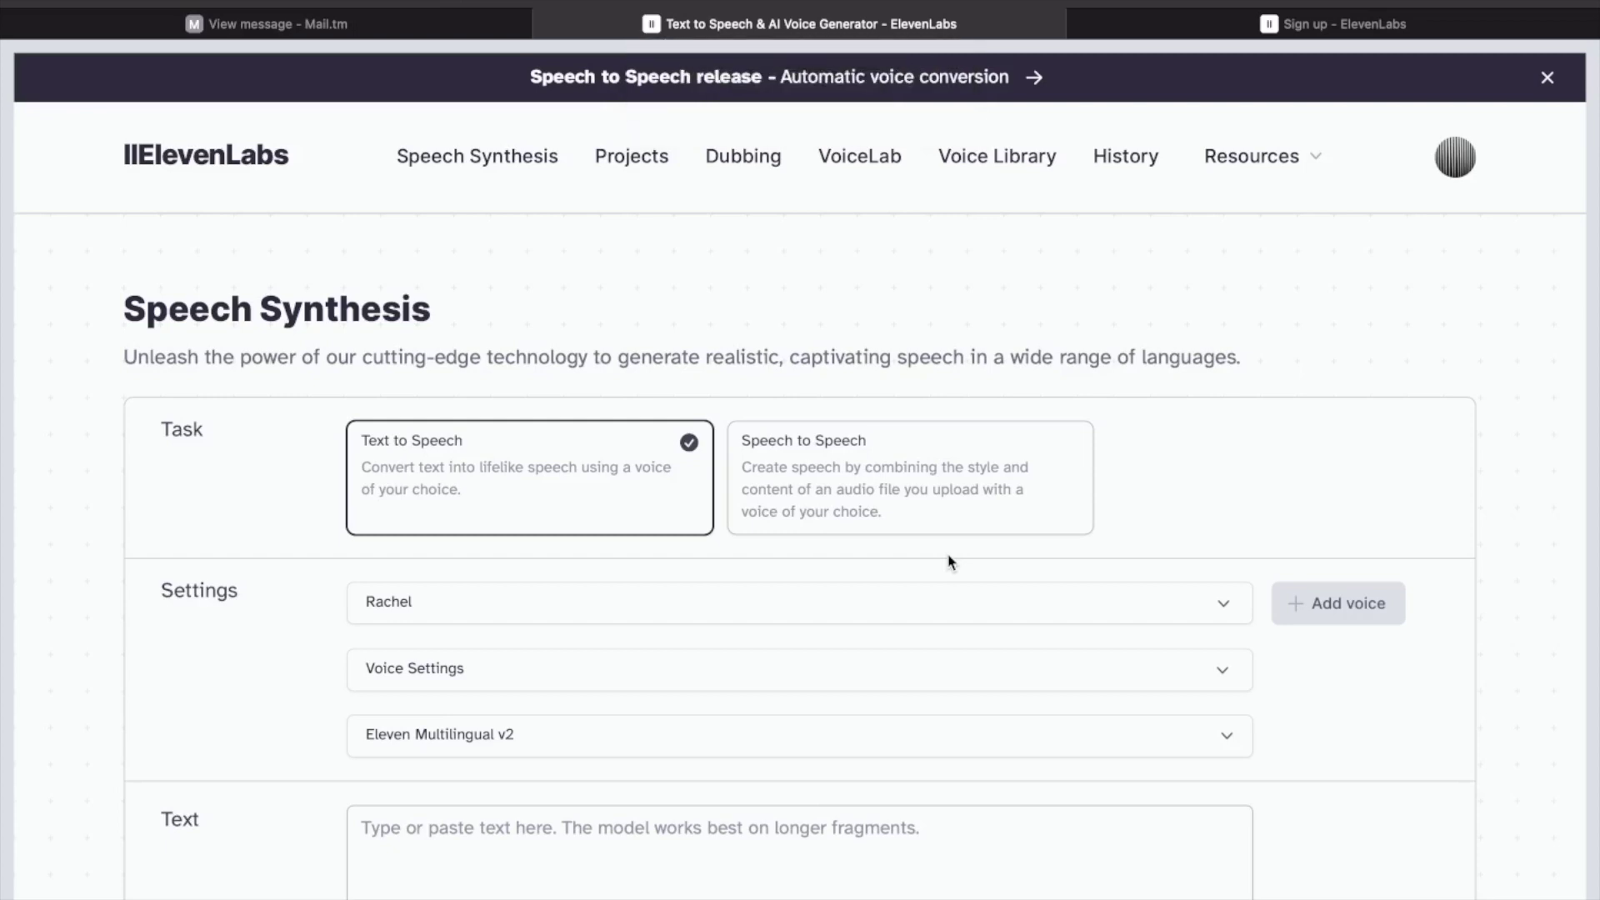
Step: Set the synthesis task to Speech to Speech with the premade Antoni voice and review its voice settings
scroll(951, 563, "down", 5)
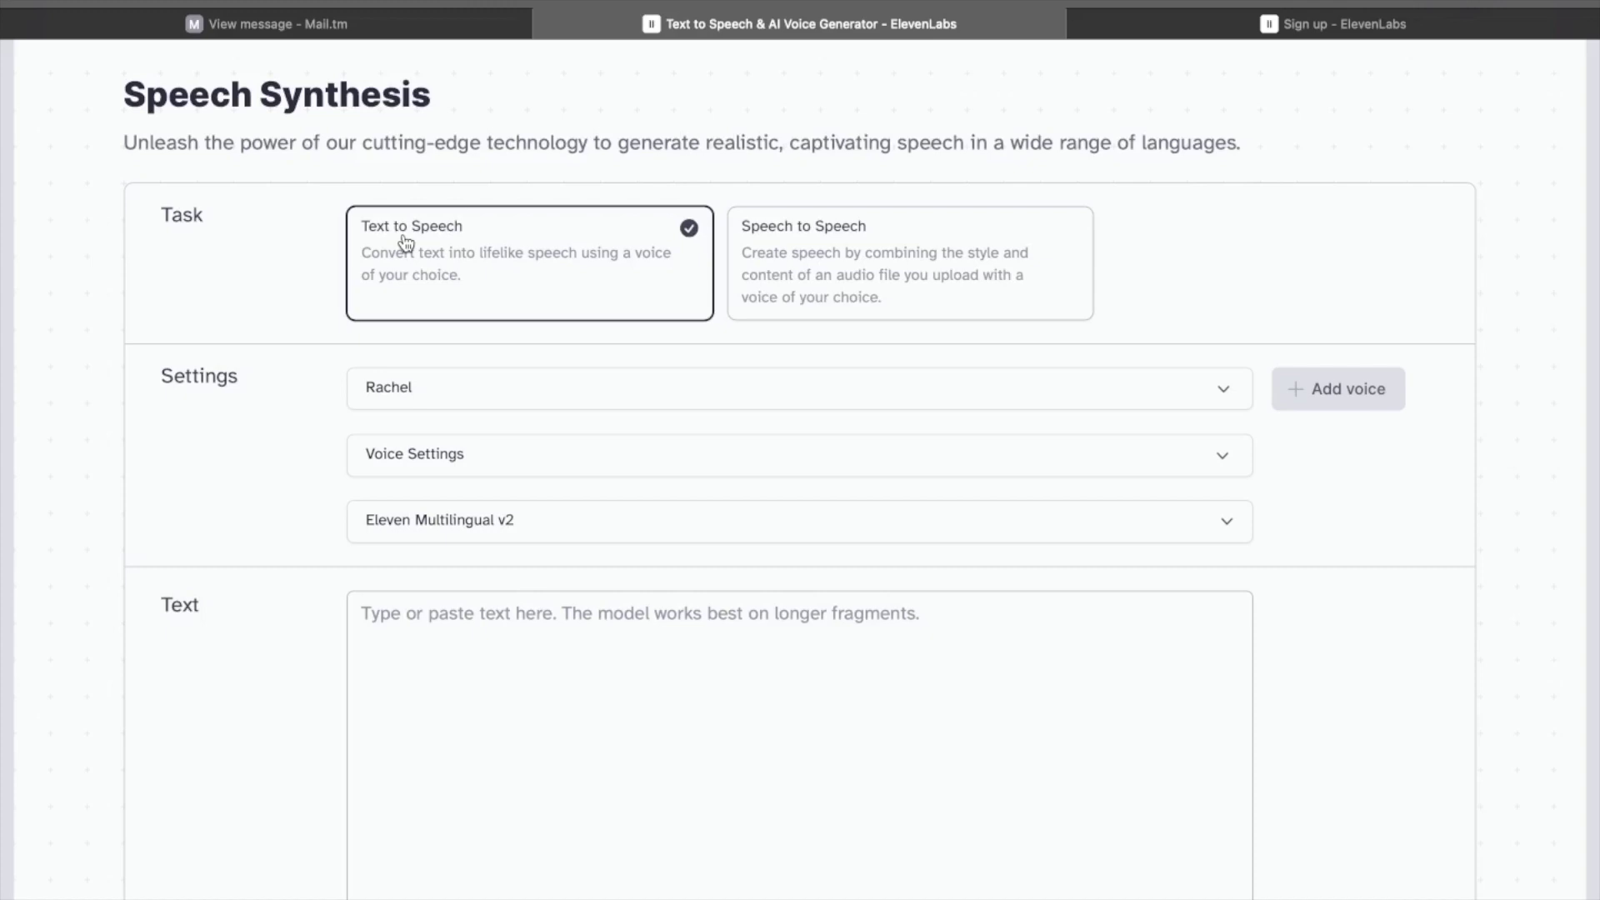
left_click(821, 276)
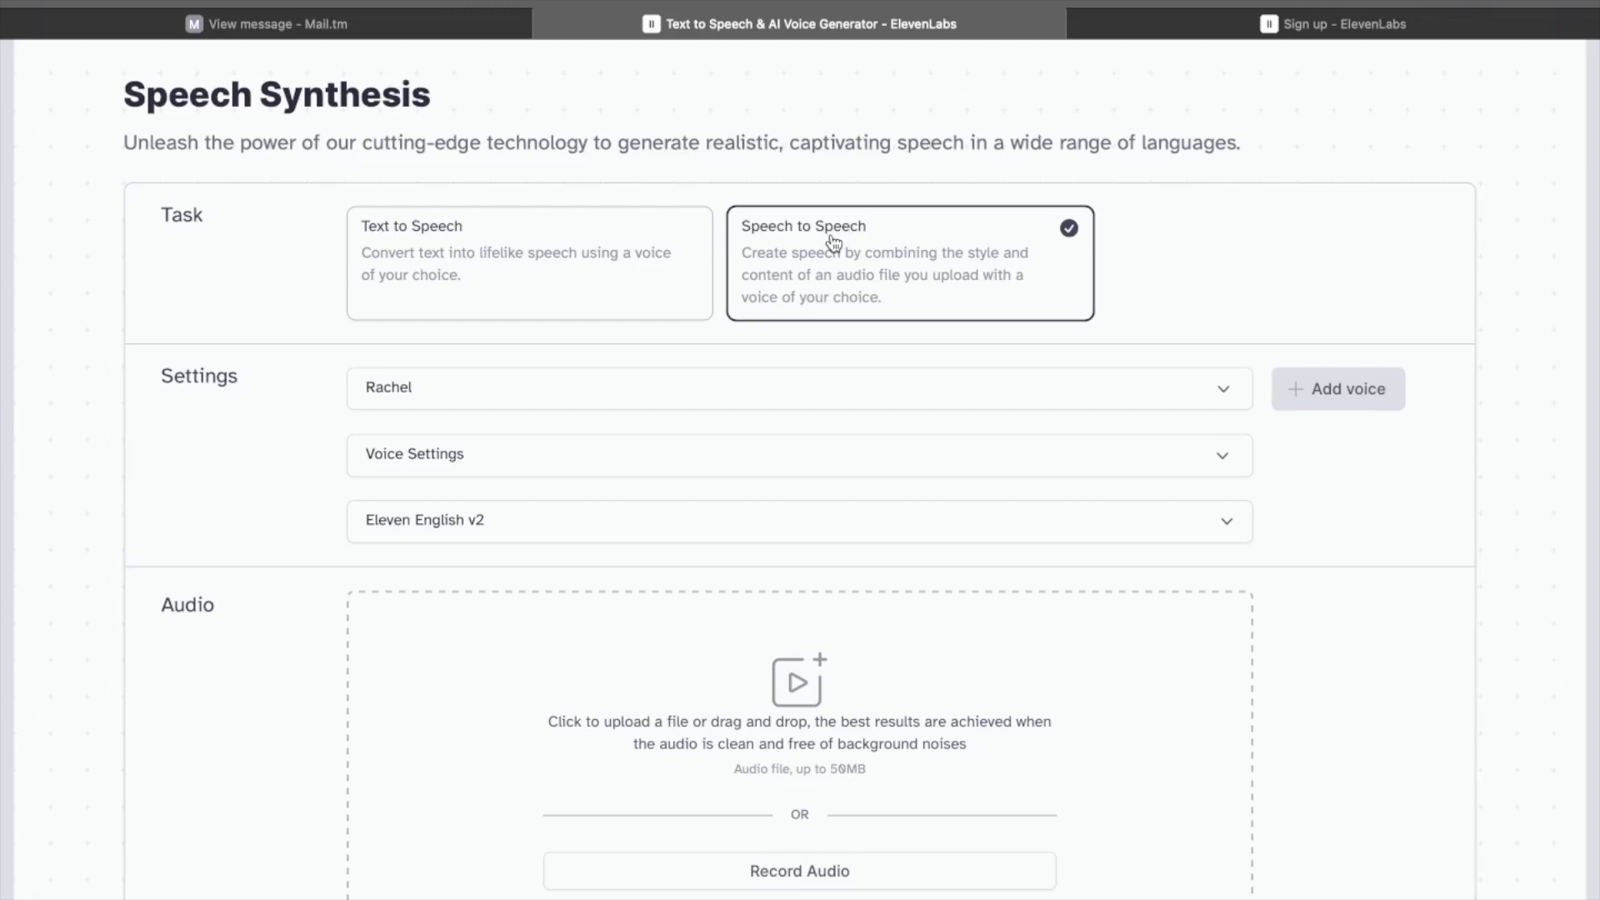
scroll(833, 241, "down", 3)
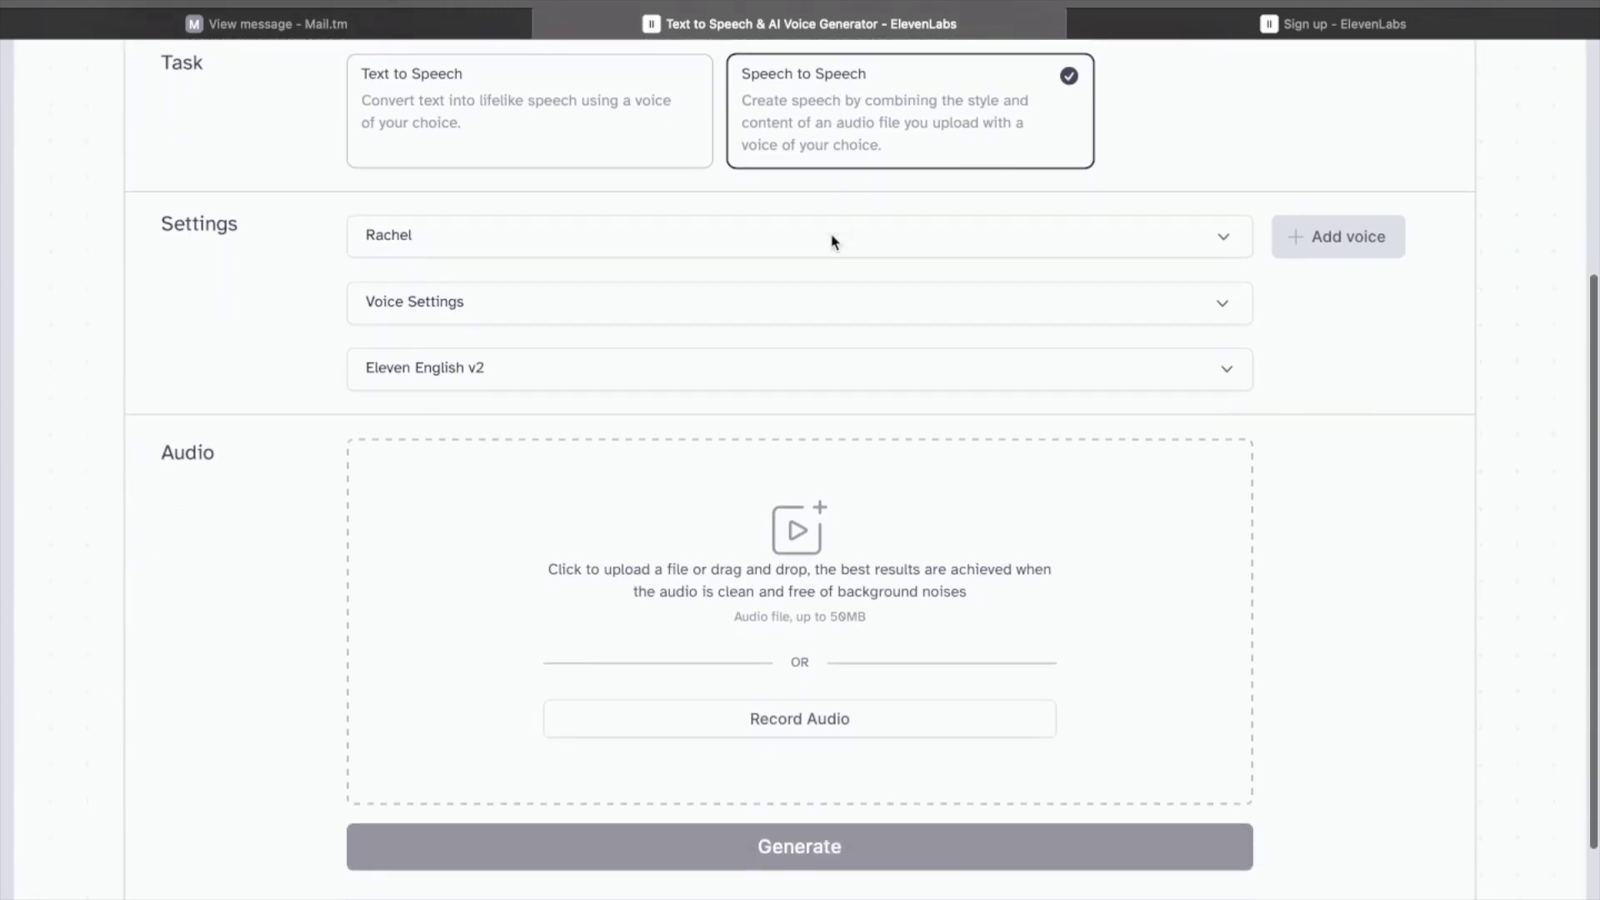
scroll(833, 241, "down", 1)
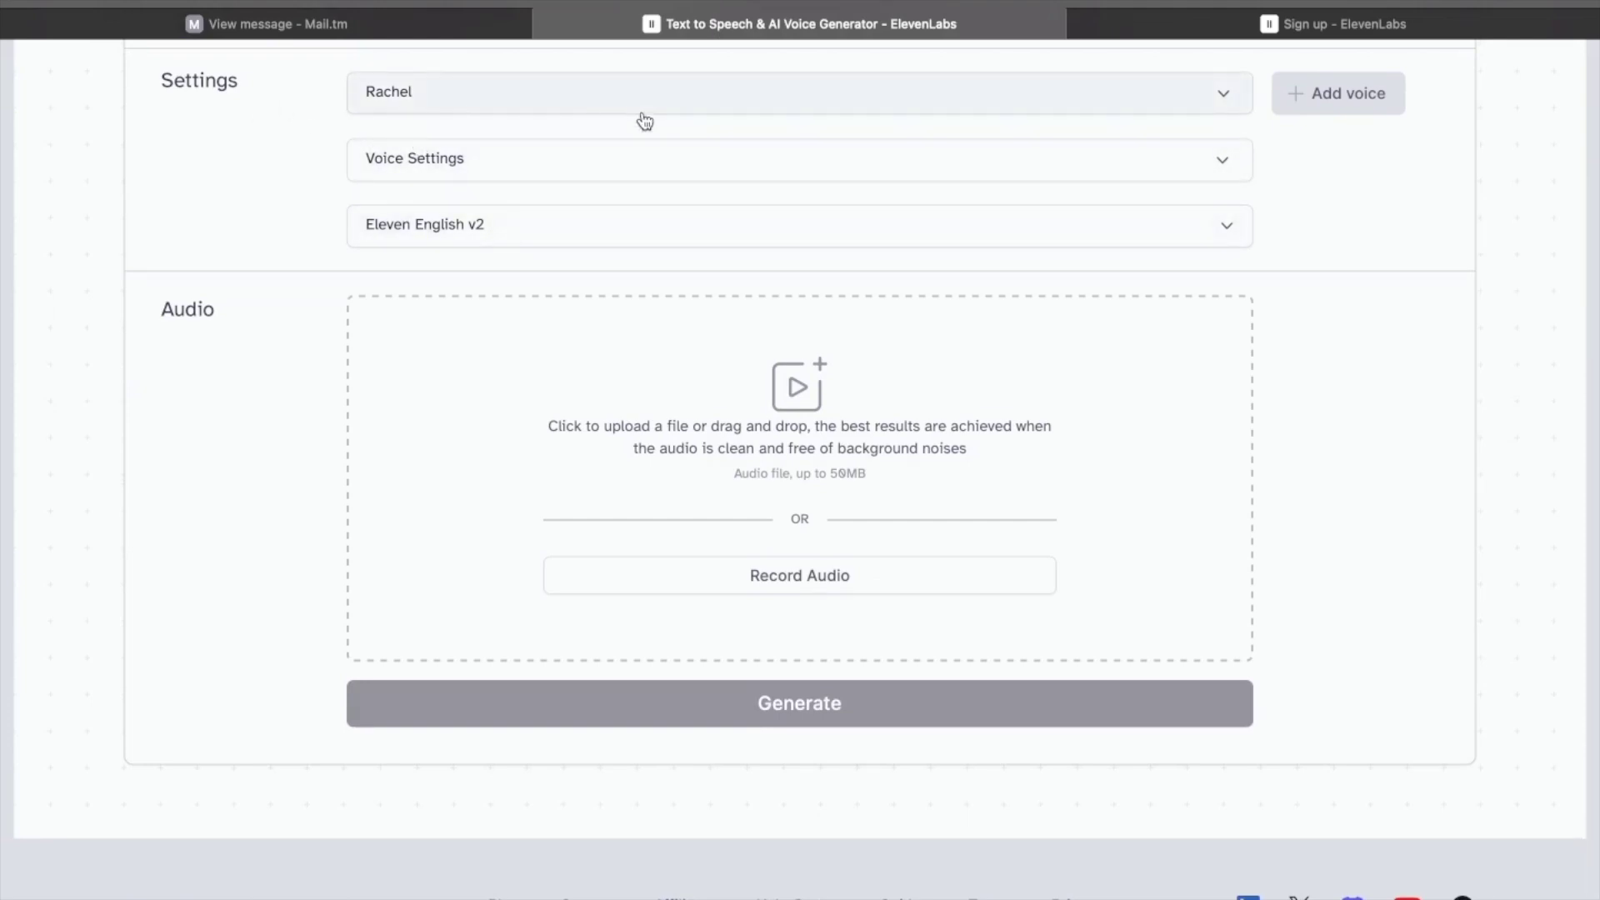
left_click(739, 115)
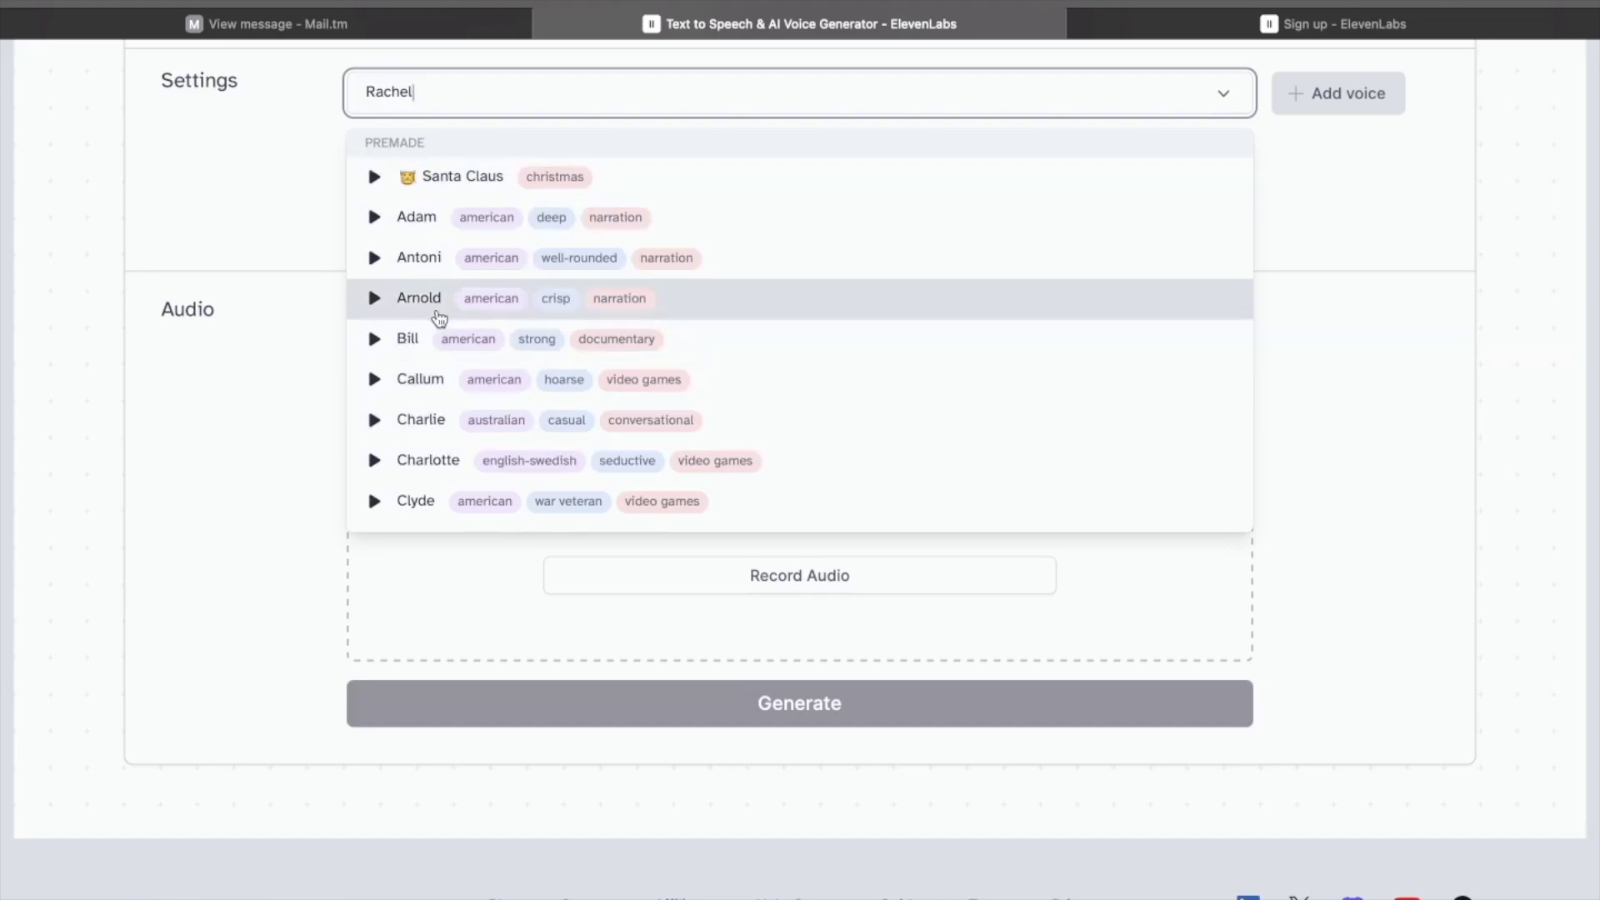
left_click(490, 265)
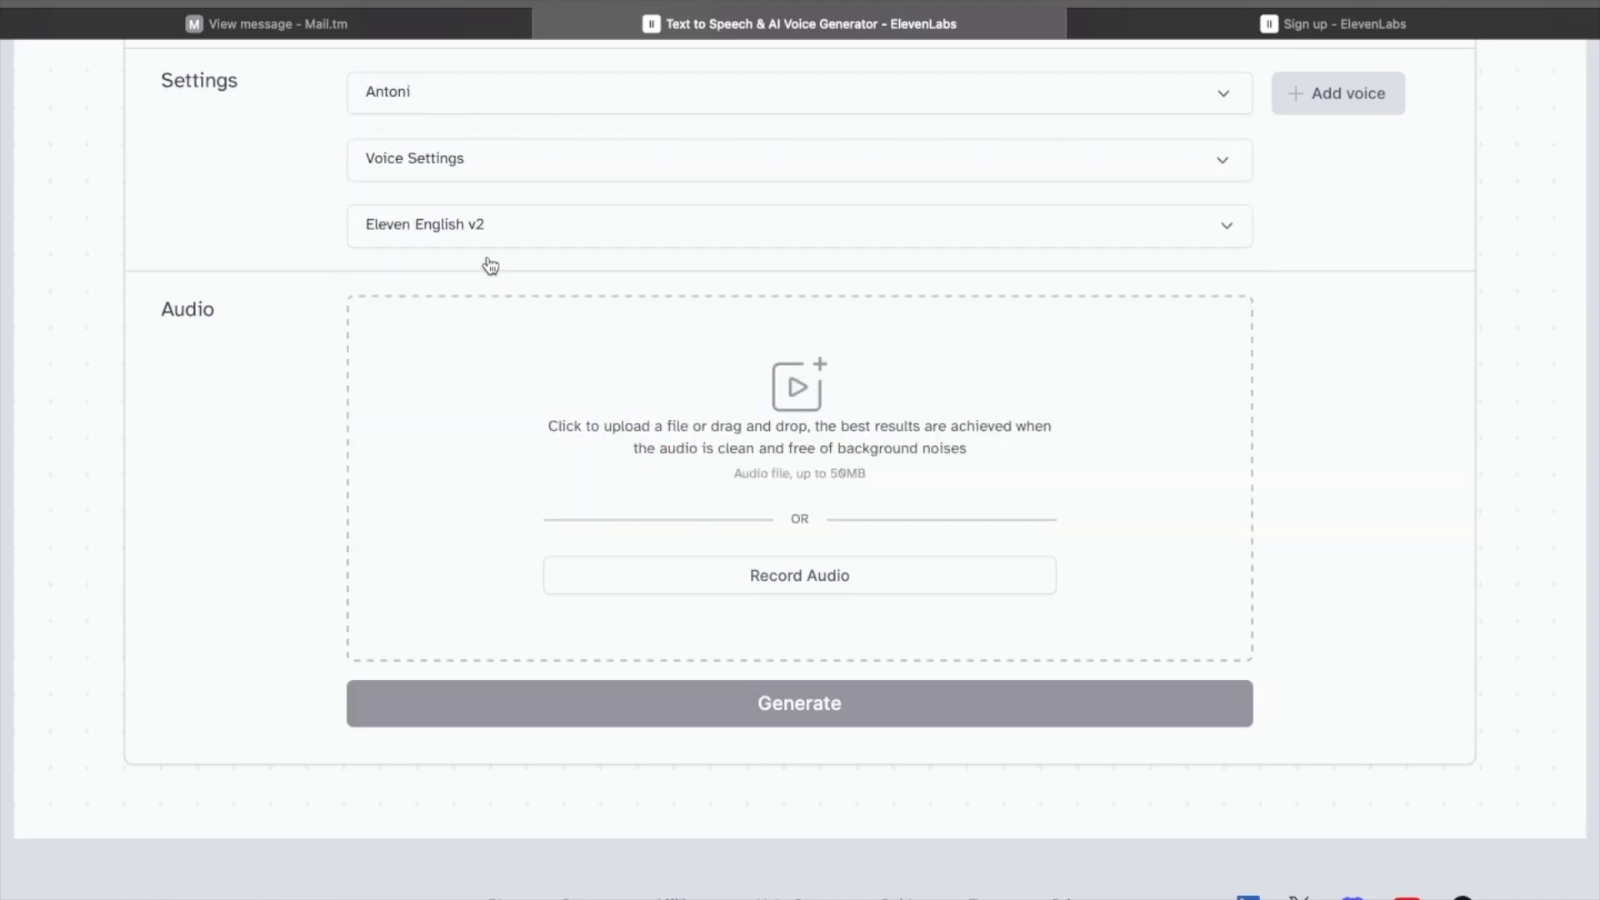
left_click(617, 177)
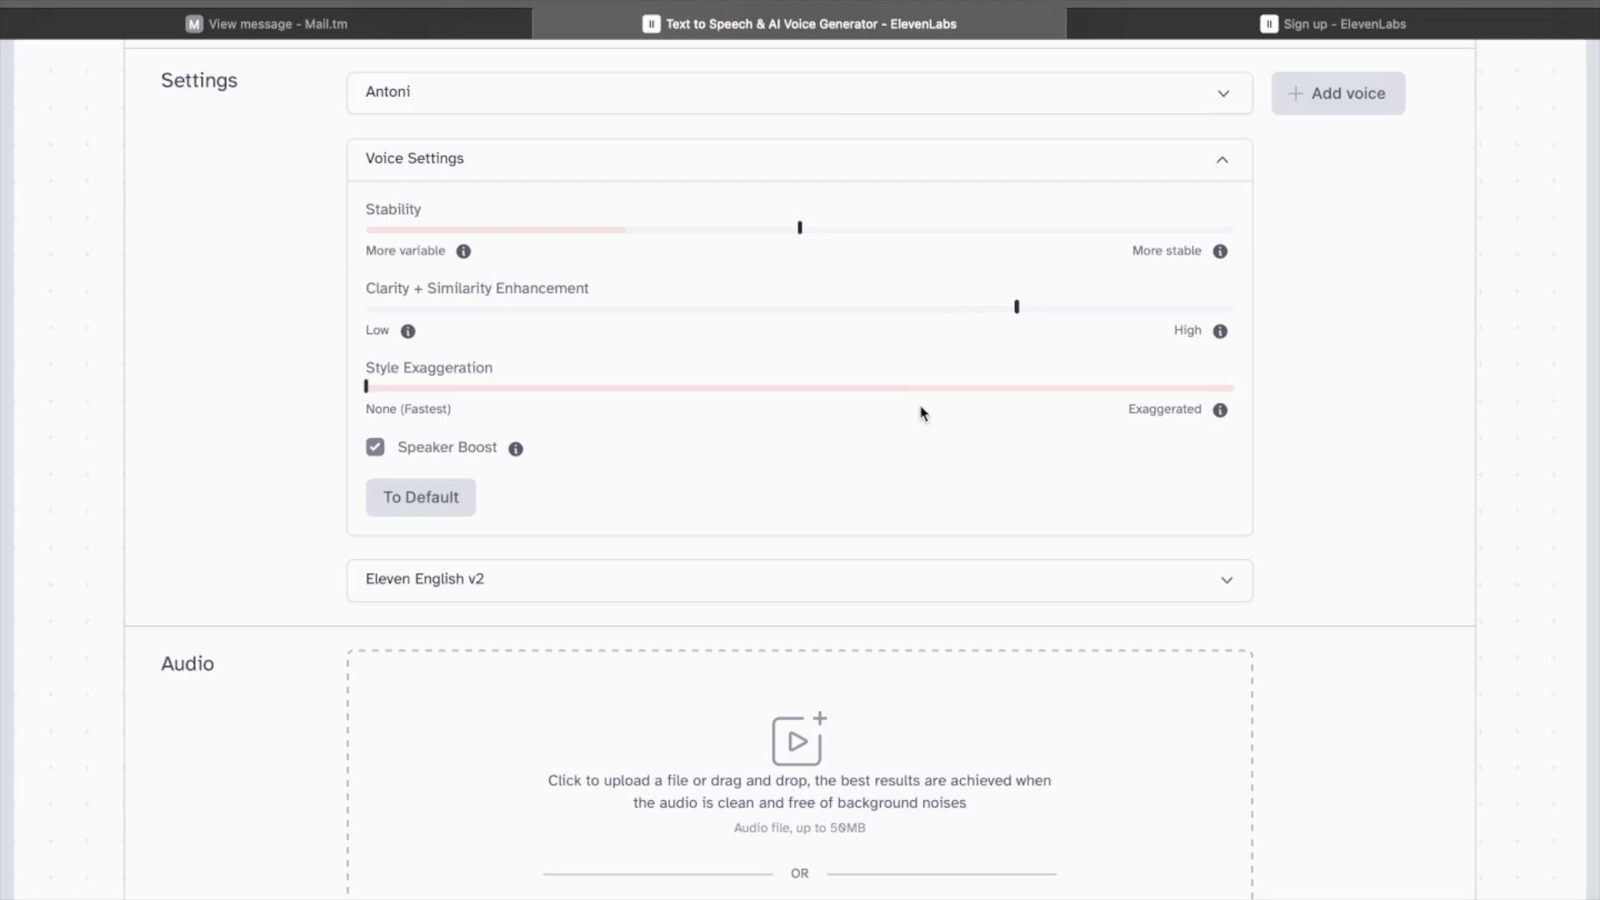
left_click(1225, 162)
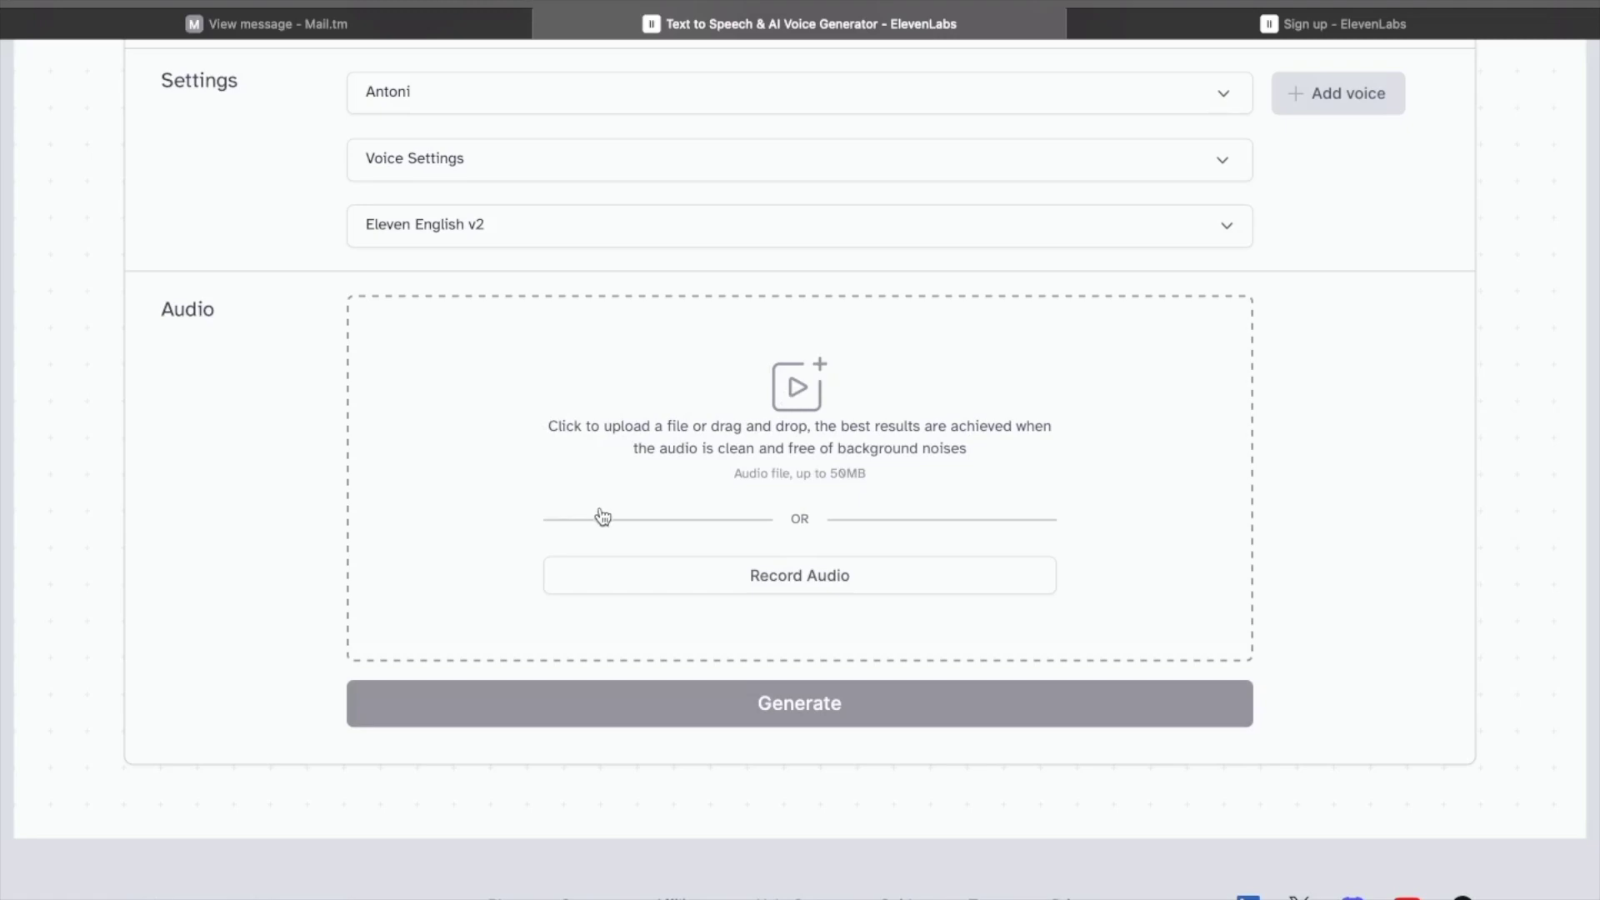
Step: Record an audio clip of about 13 seconds with the microphone, allowing elevenlabs.io to use it
left_click(729, 578)
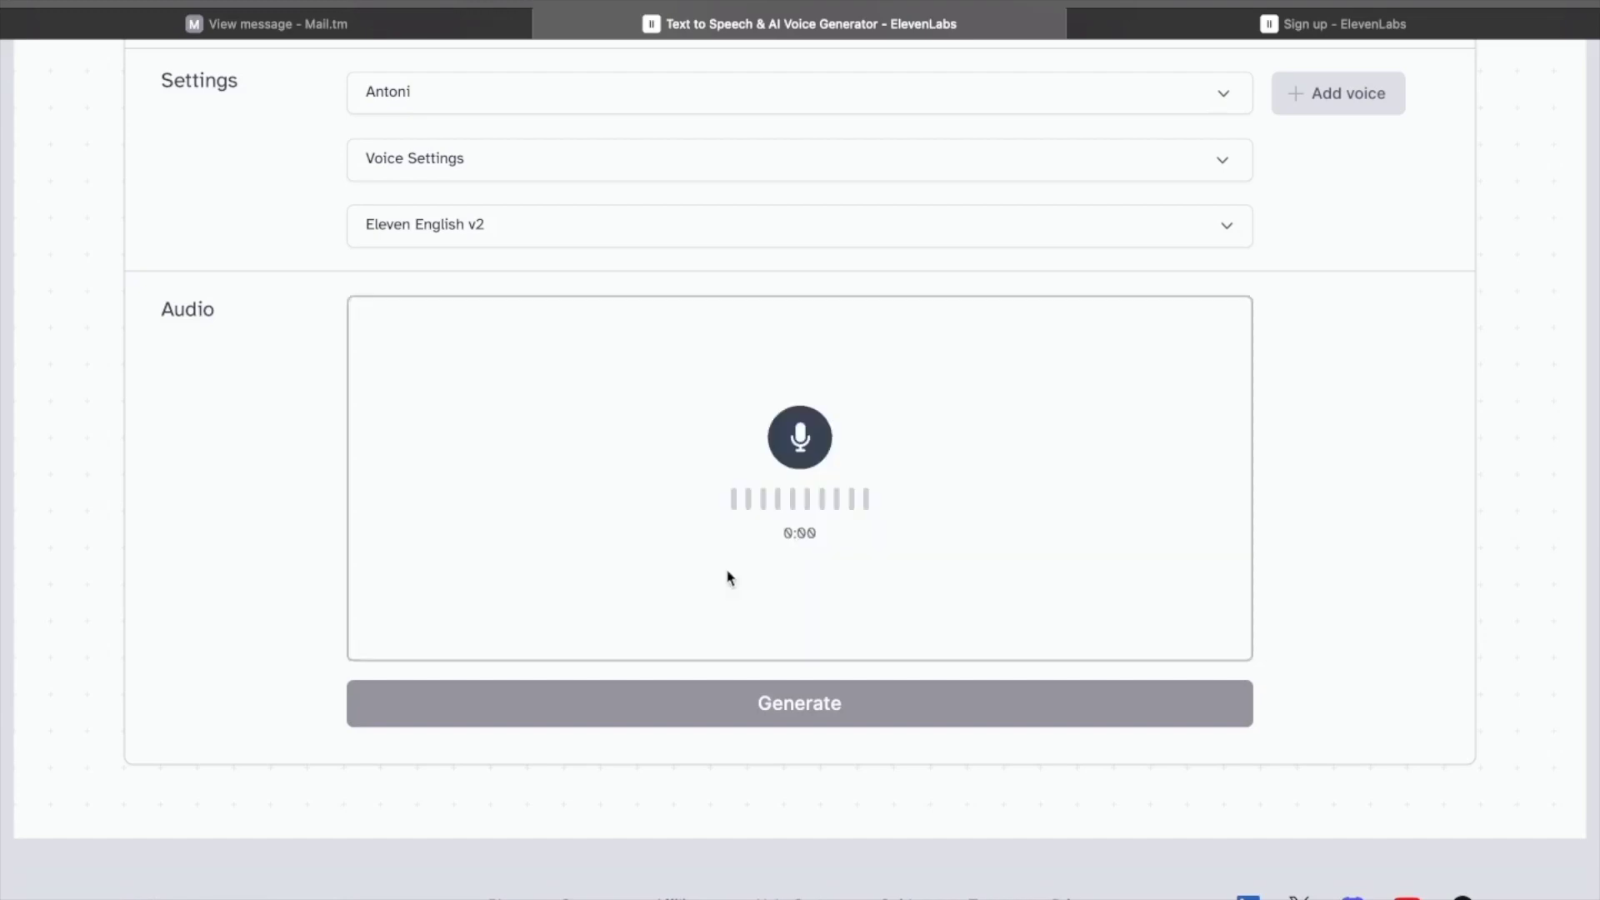
left_click(802, 441)
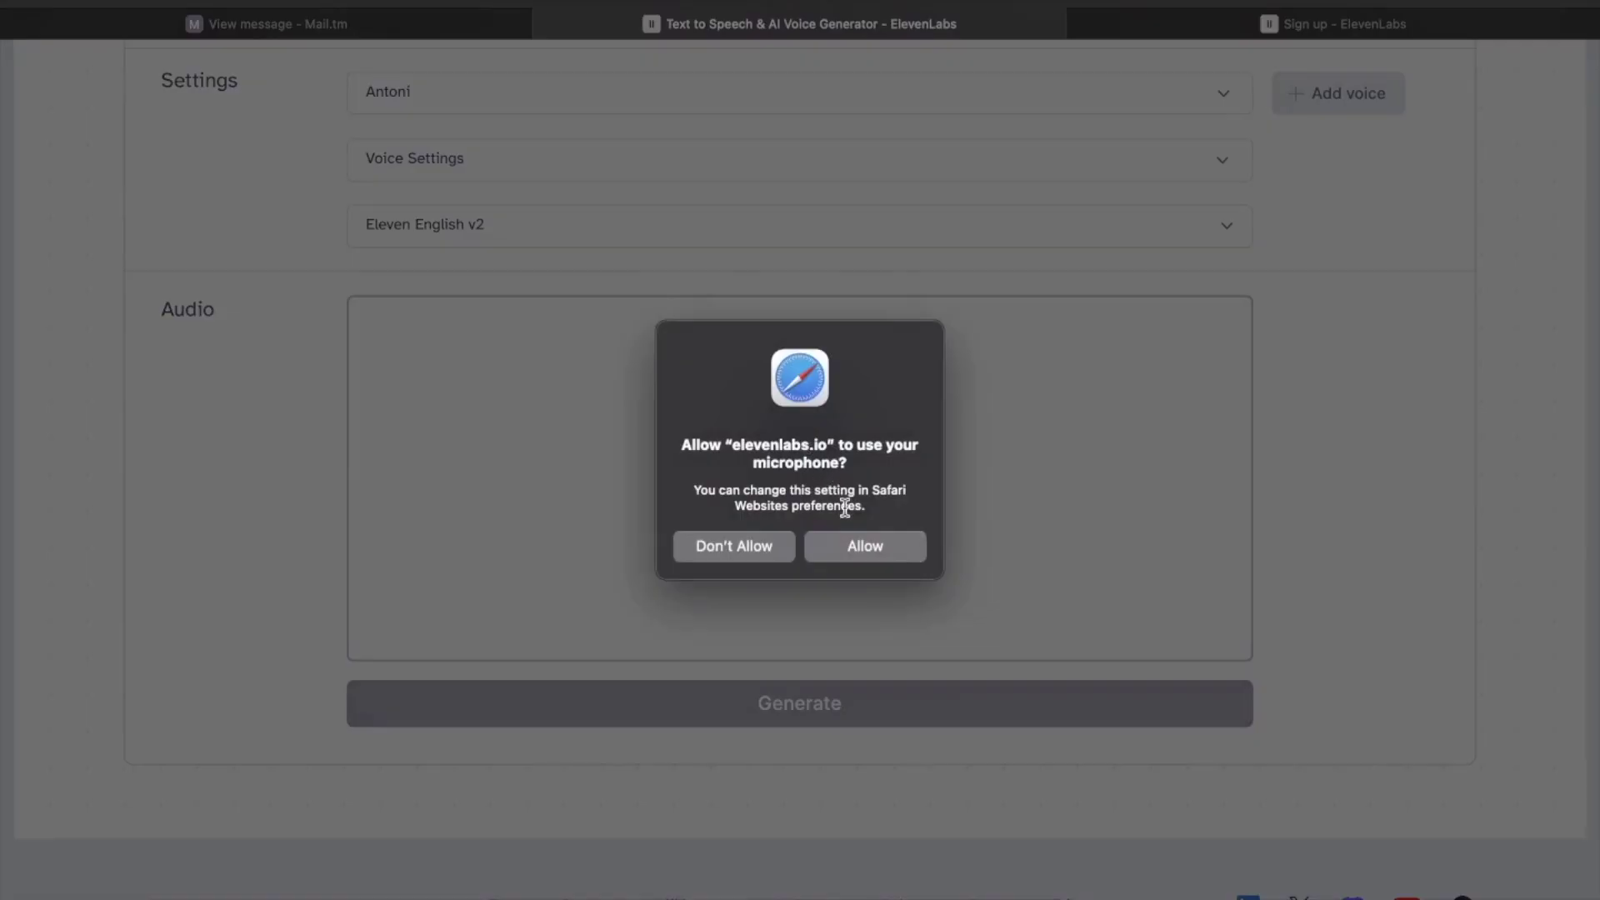
left_click(847, 546)
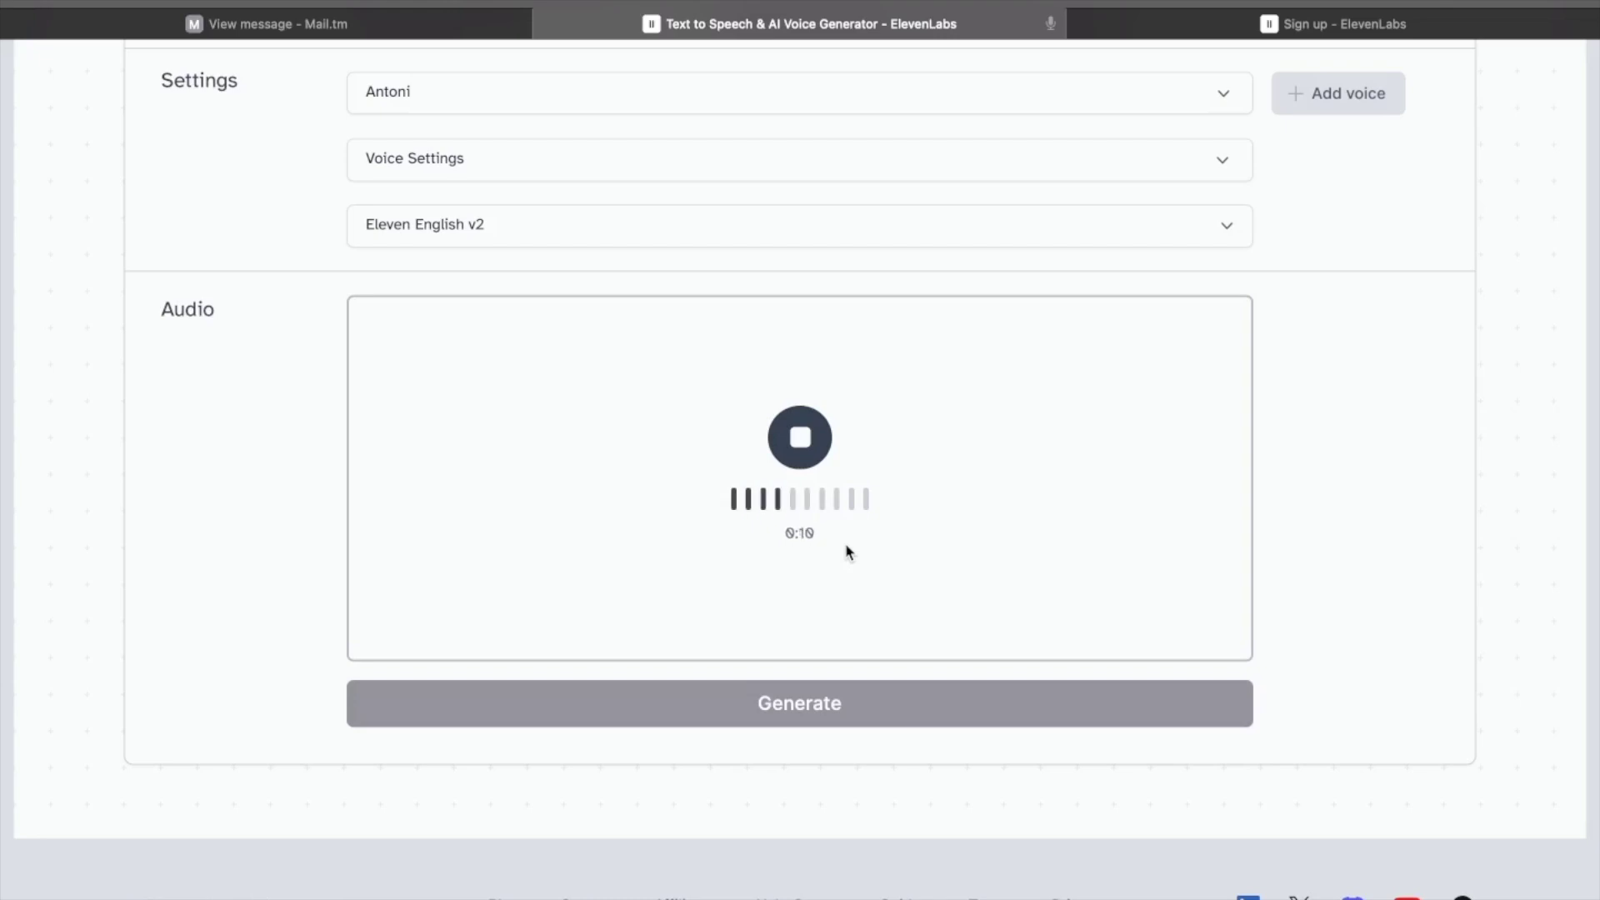
left_click(817, 461)
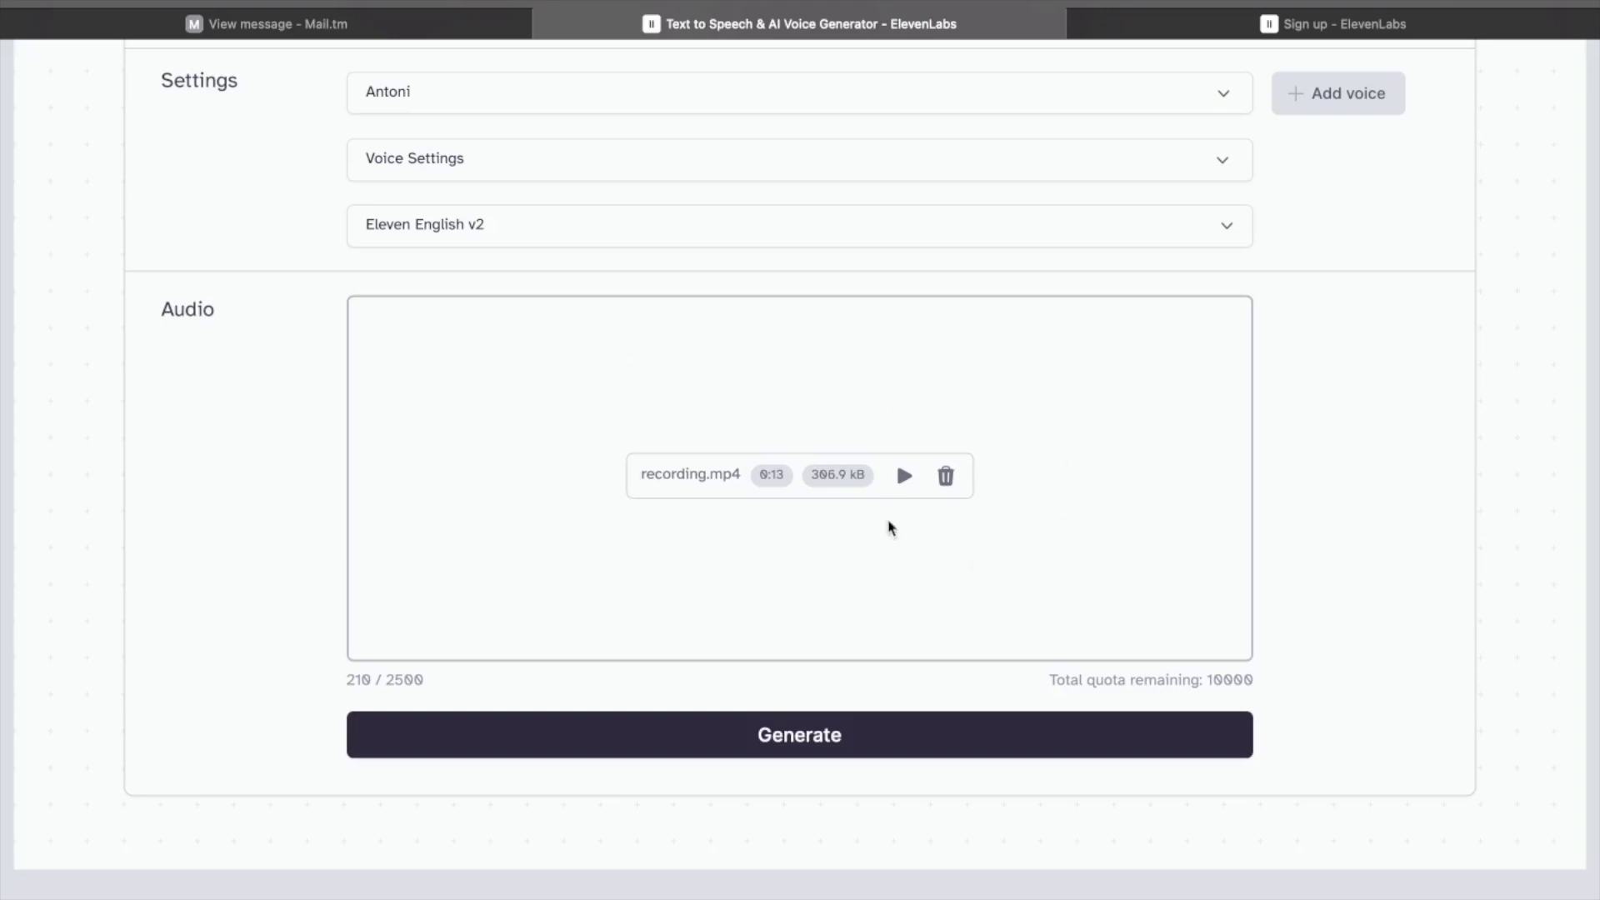
Step: Play back the recorded clip recording.mp4 to check it, and pause the playback
left_click(911, 488)
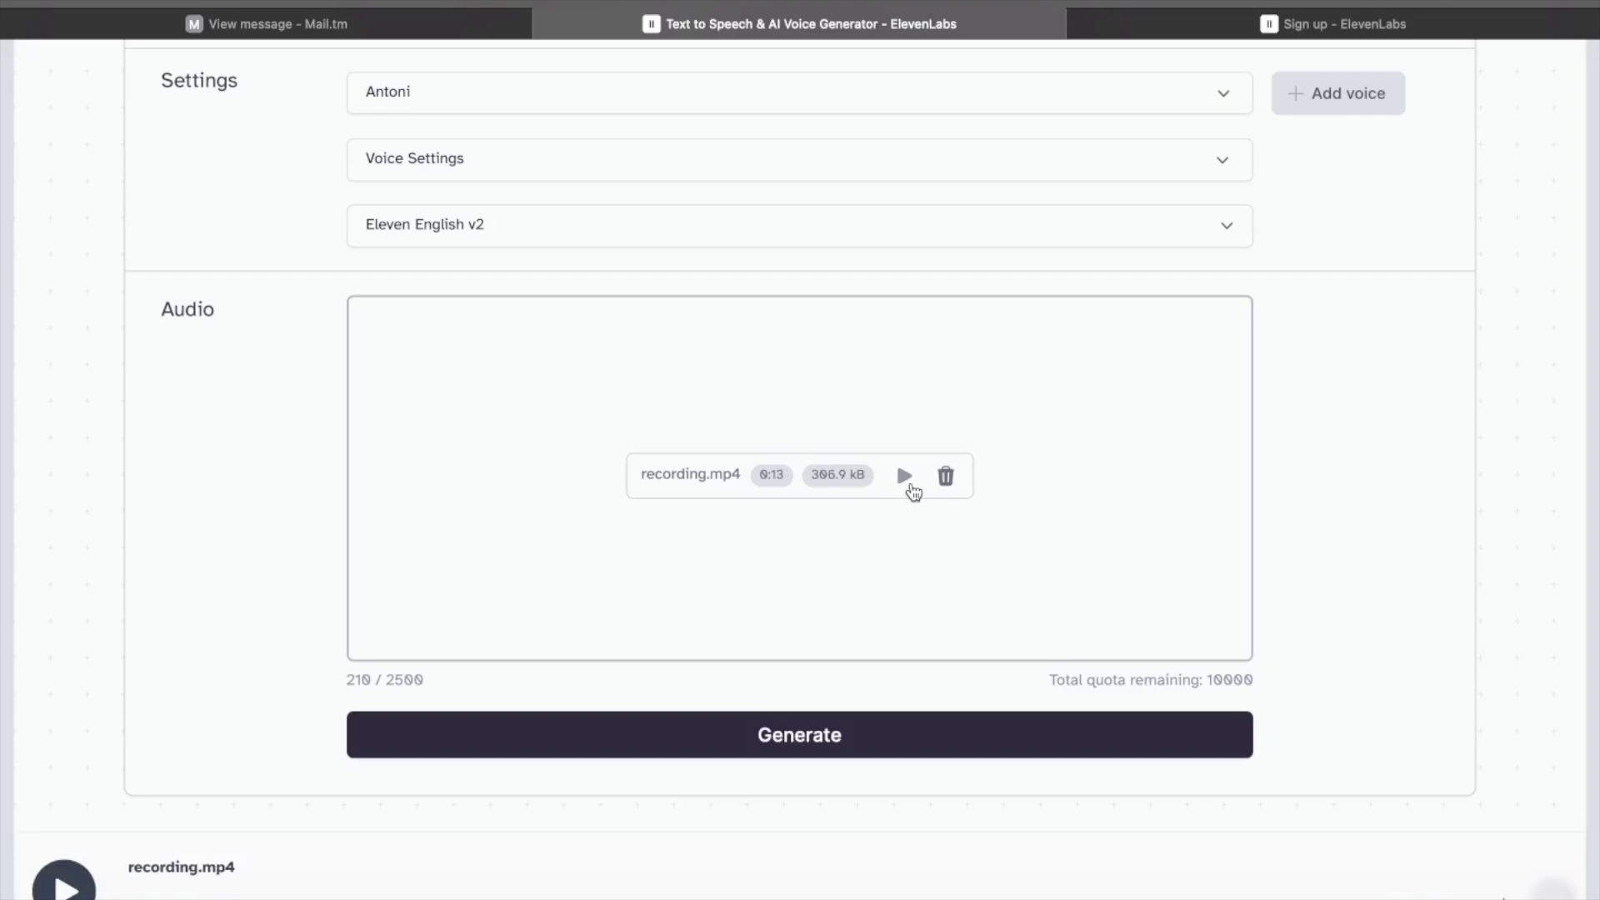
left_click(65, 889)
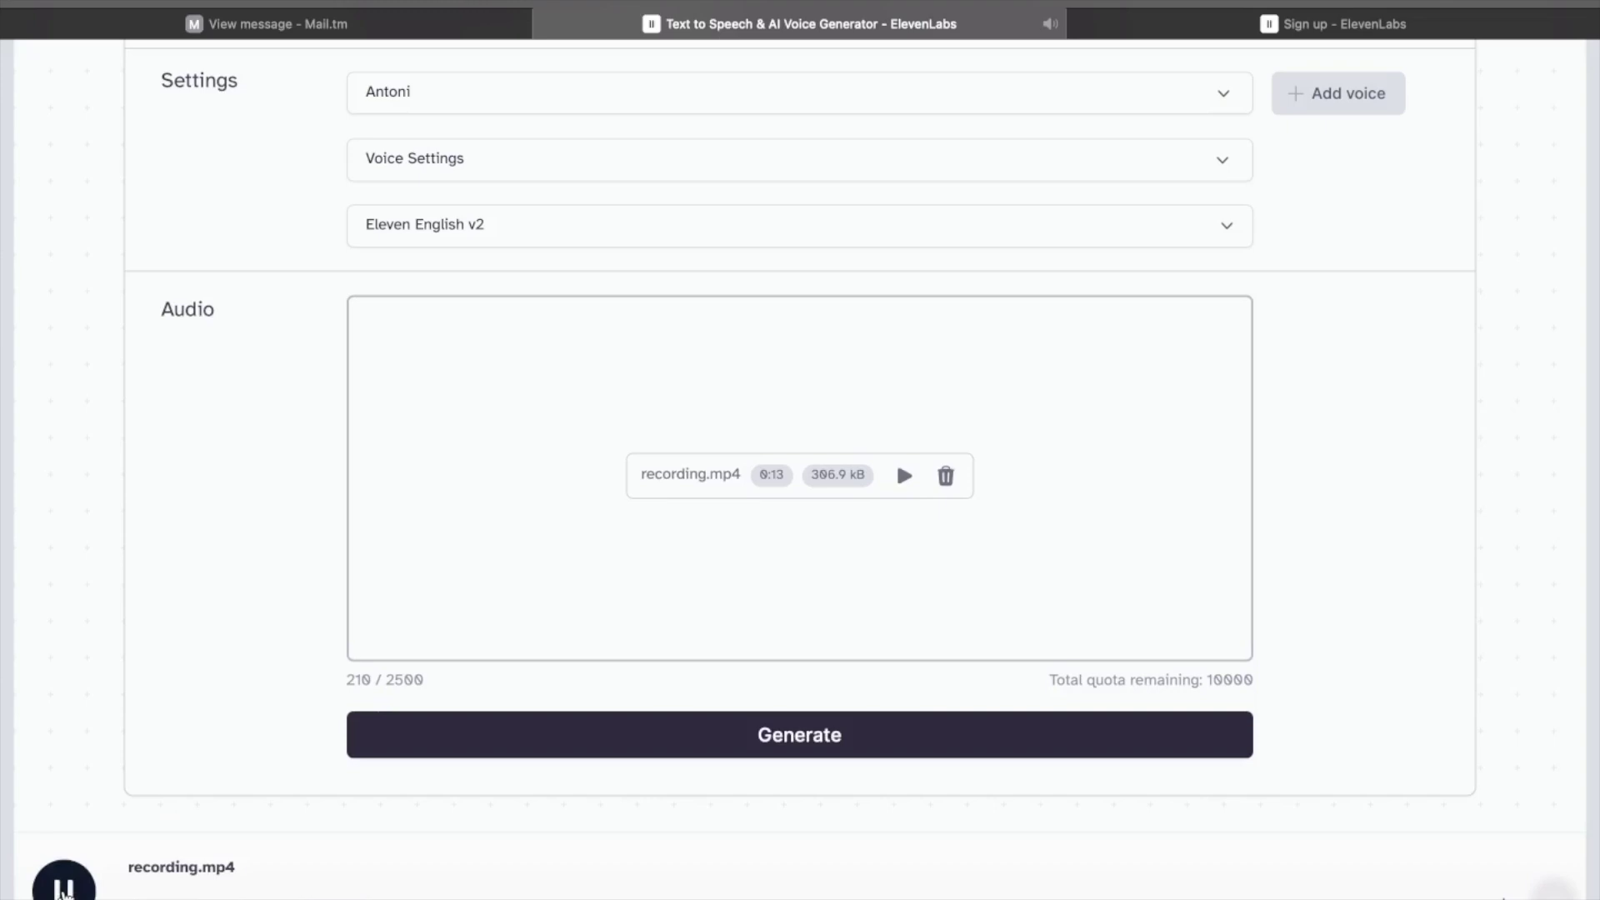
left_click(65, 889)
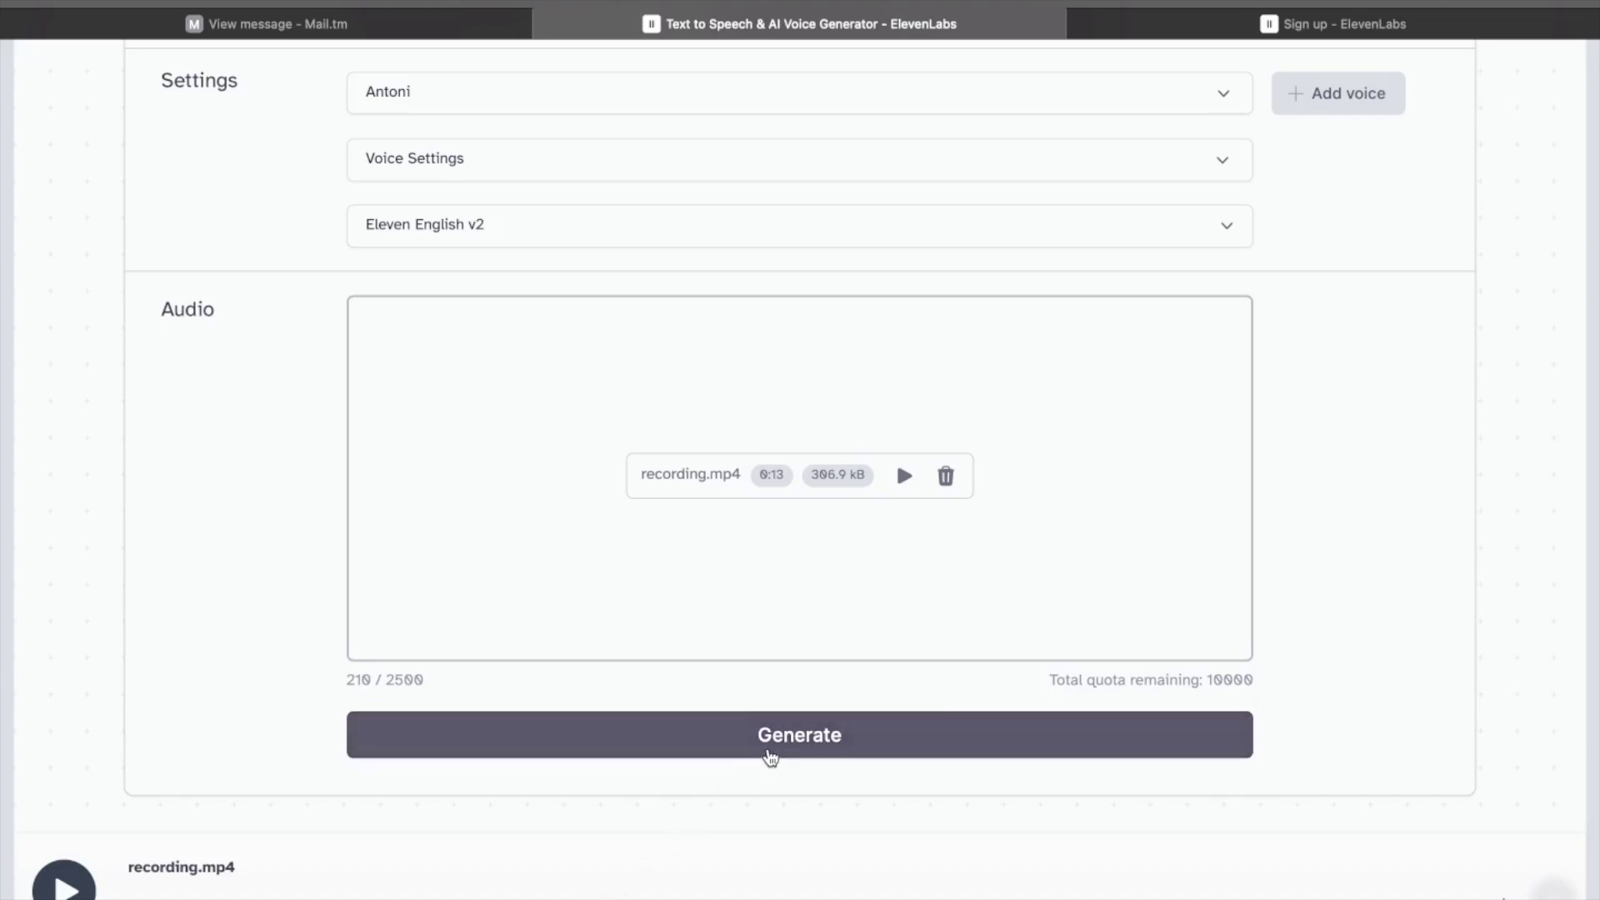
Step: Generate the Antoni version of the recording and listen to the result
scroll(766, 754, "up", 3)
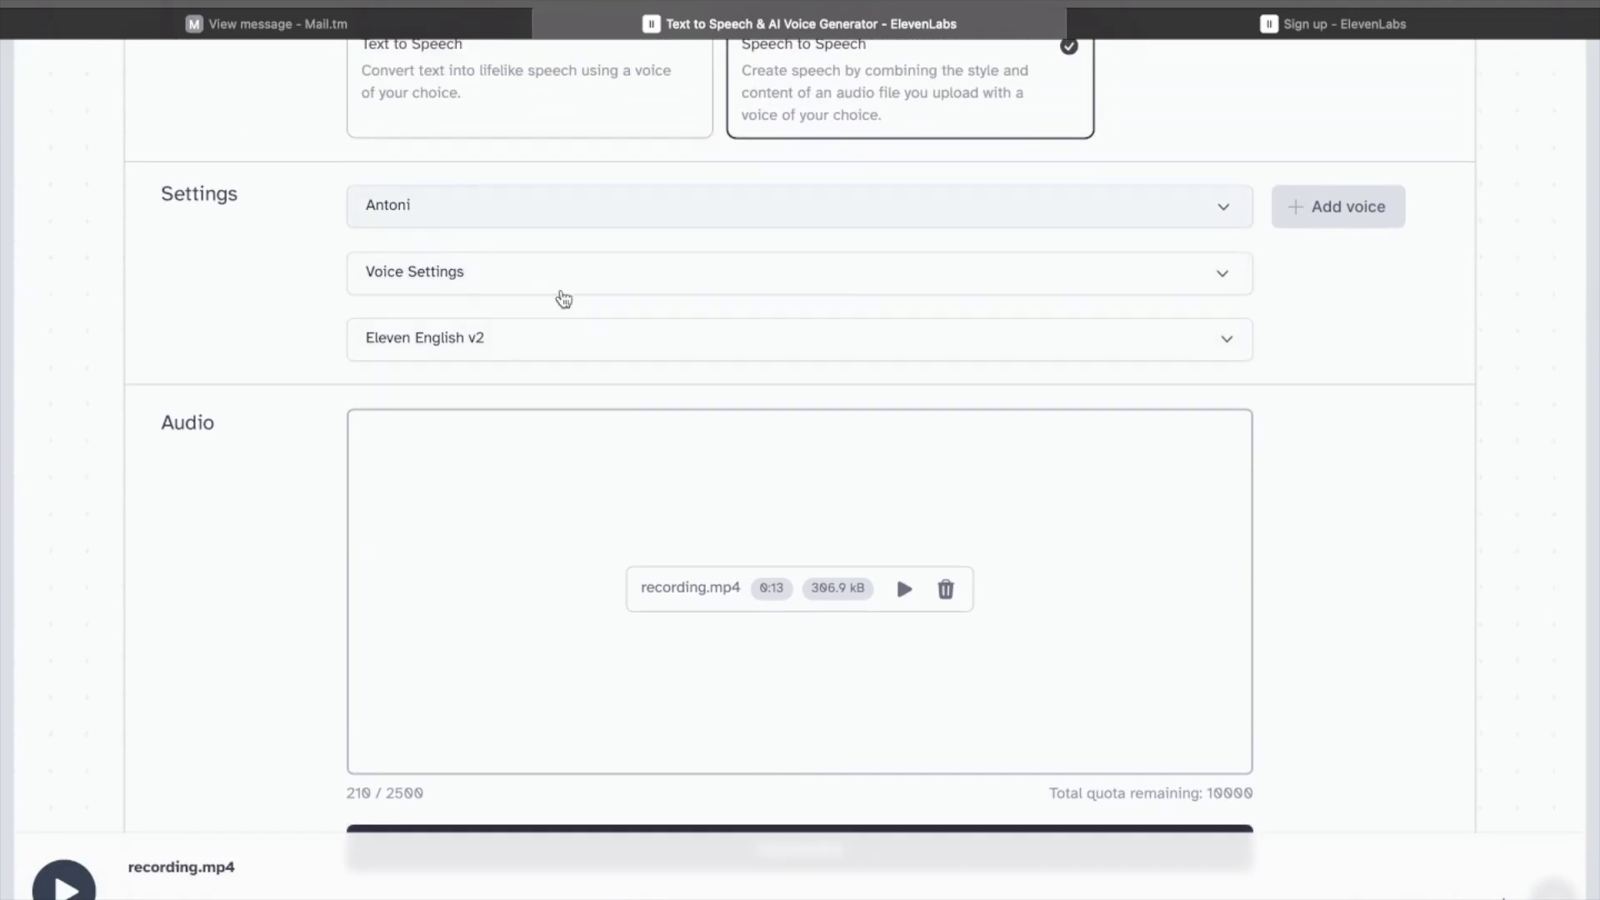
scroll(628, 517, "down", 3)
left_click(718, 715)
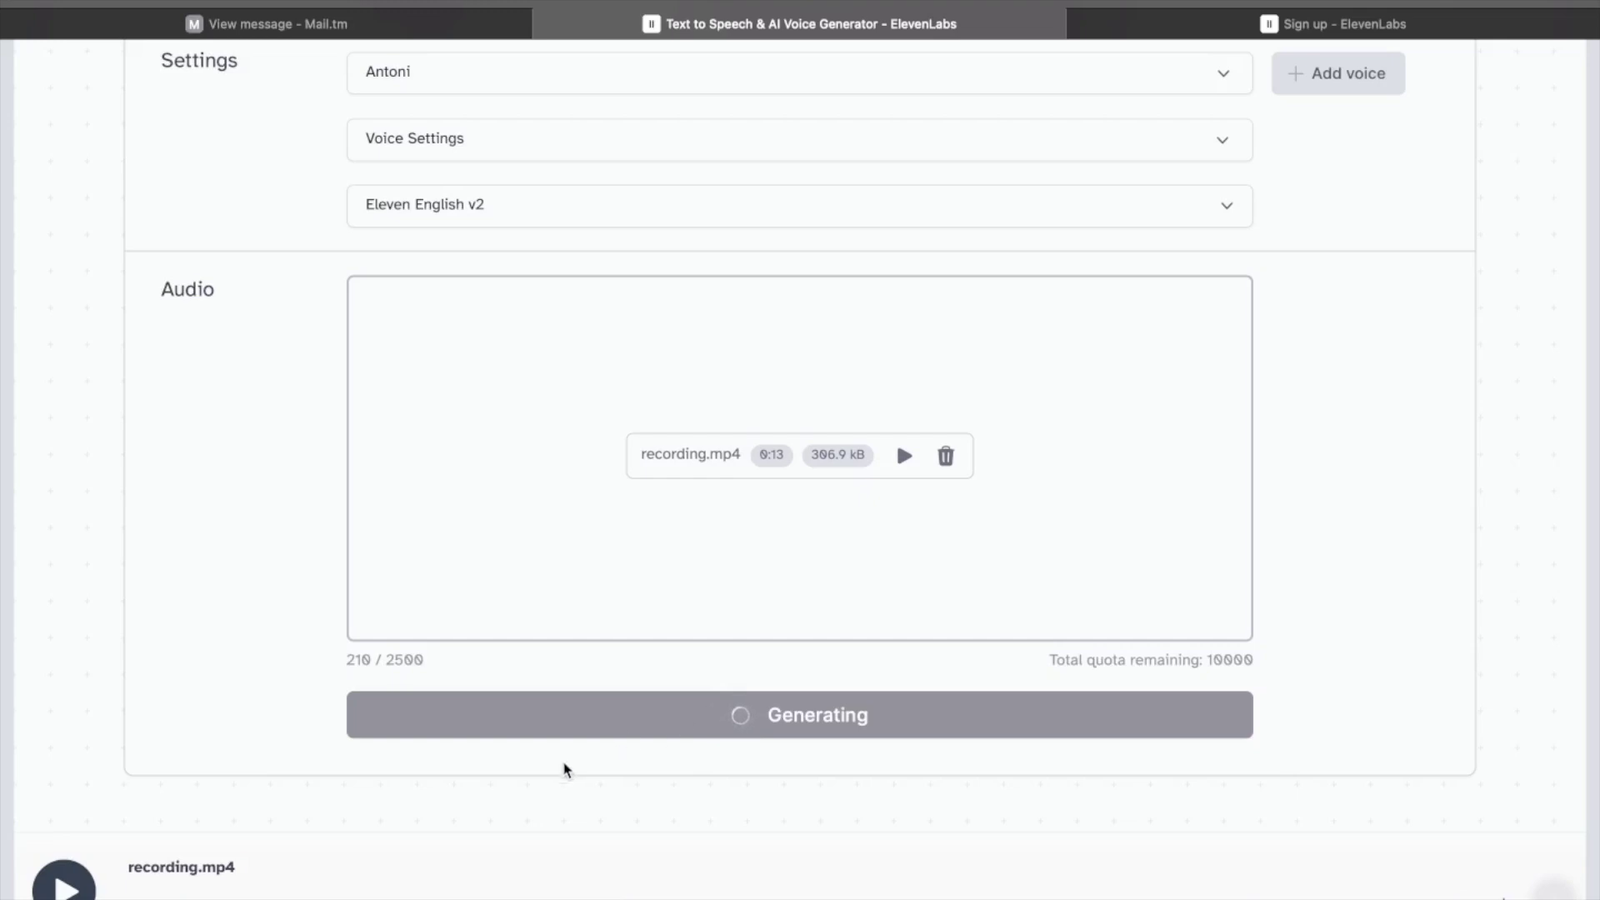
scroll(564, 764, "down", 1)
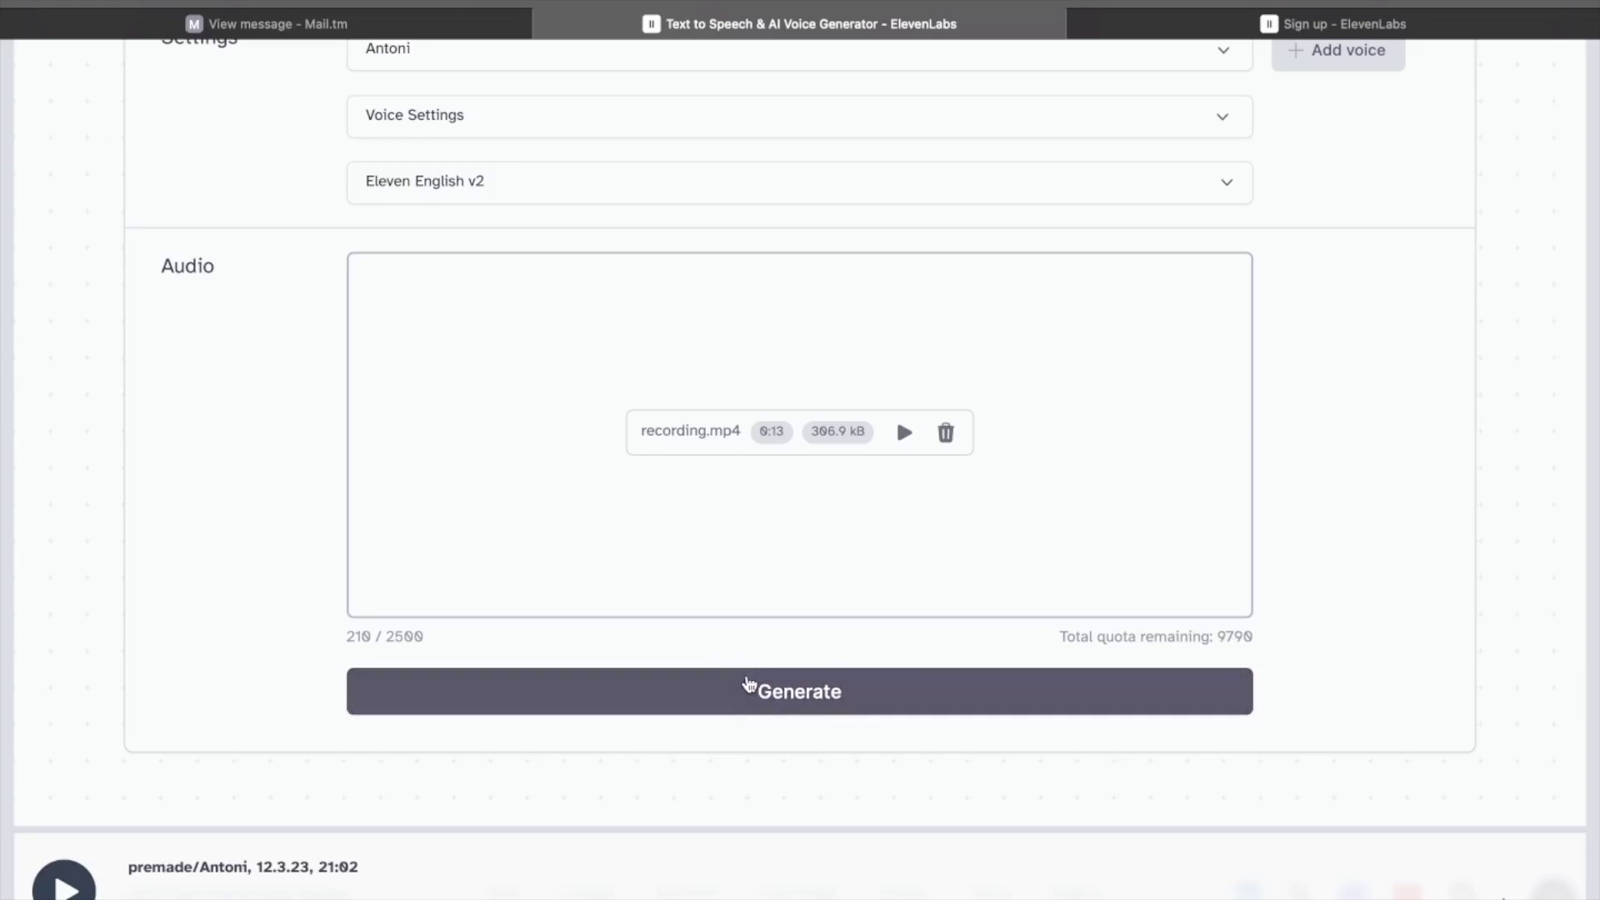
left_click(64, 885)
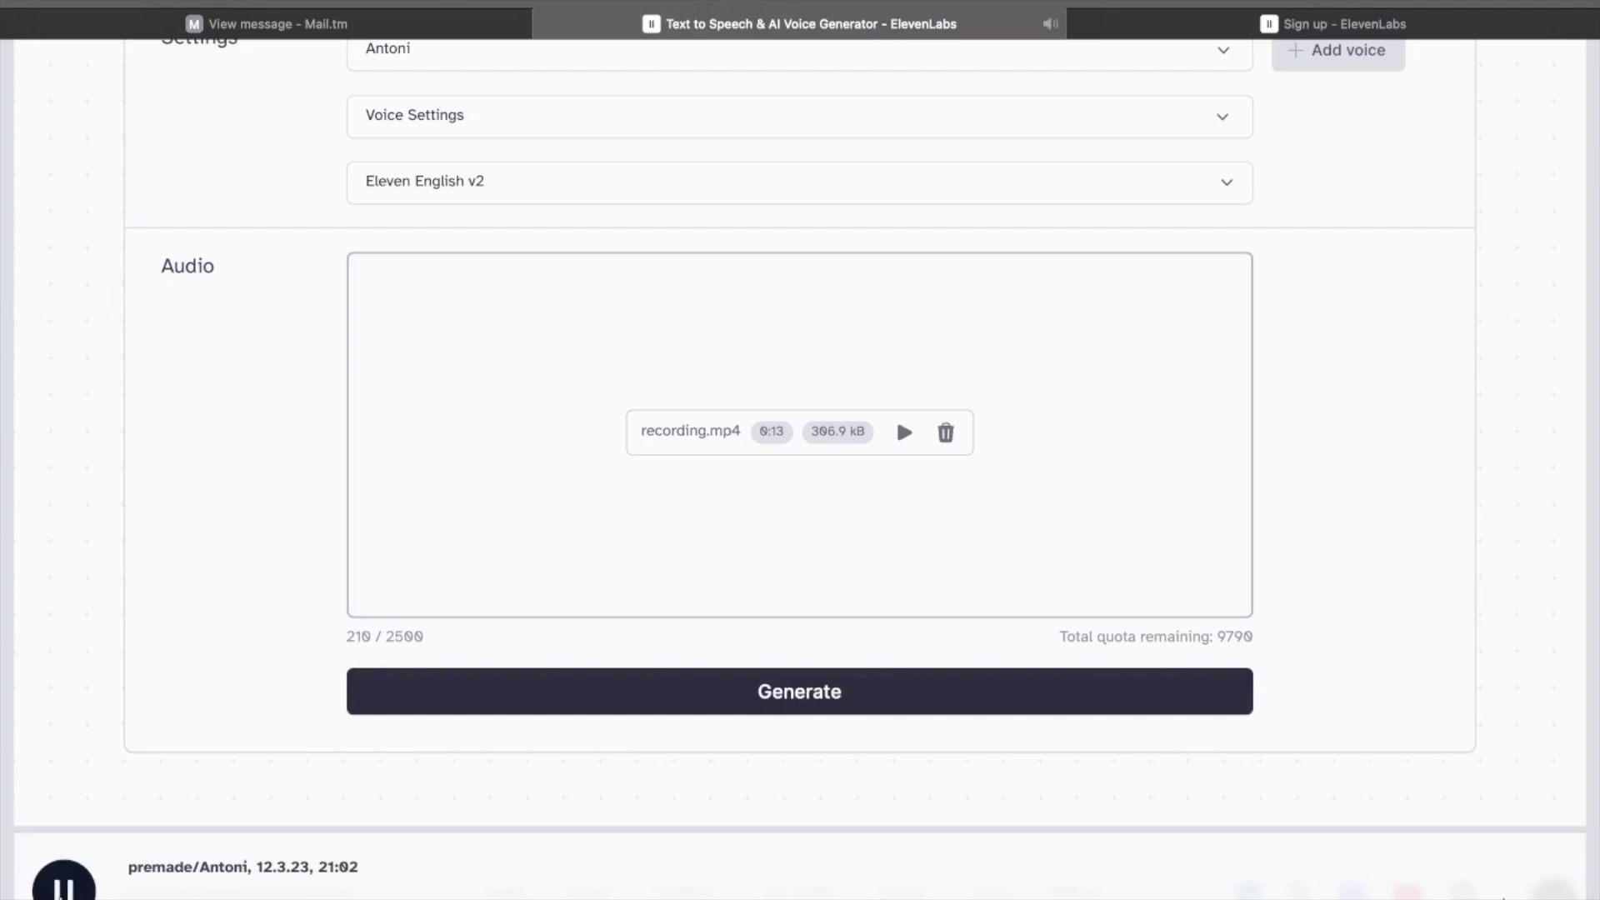
left_click(60, 890)
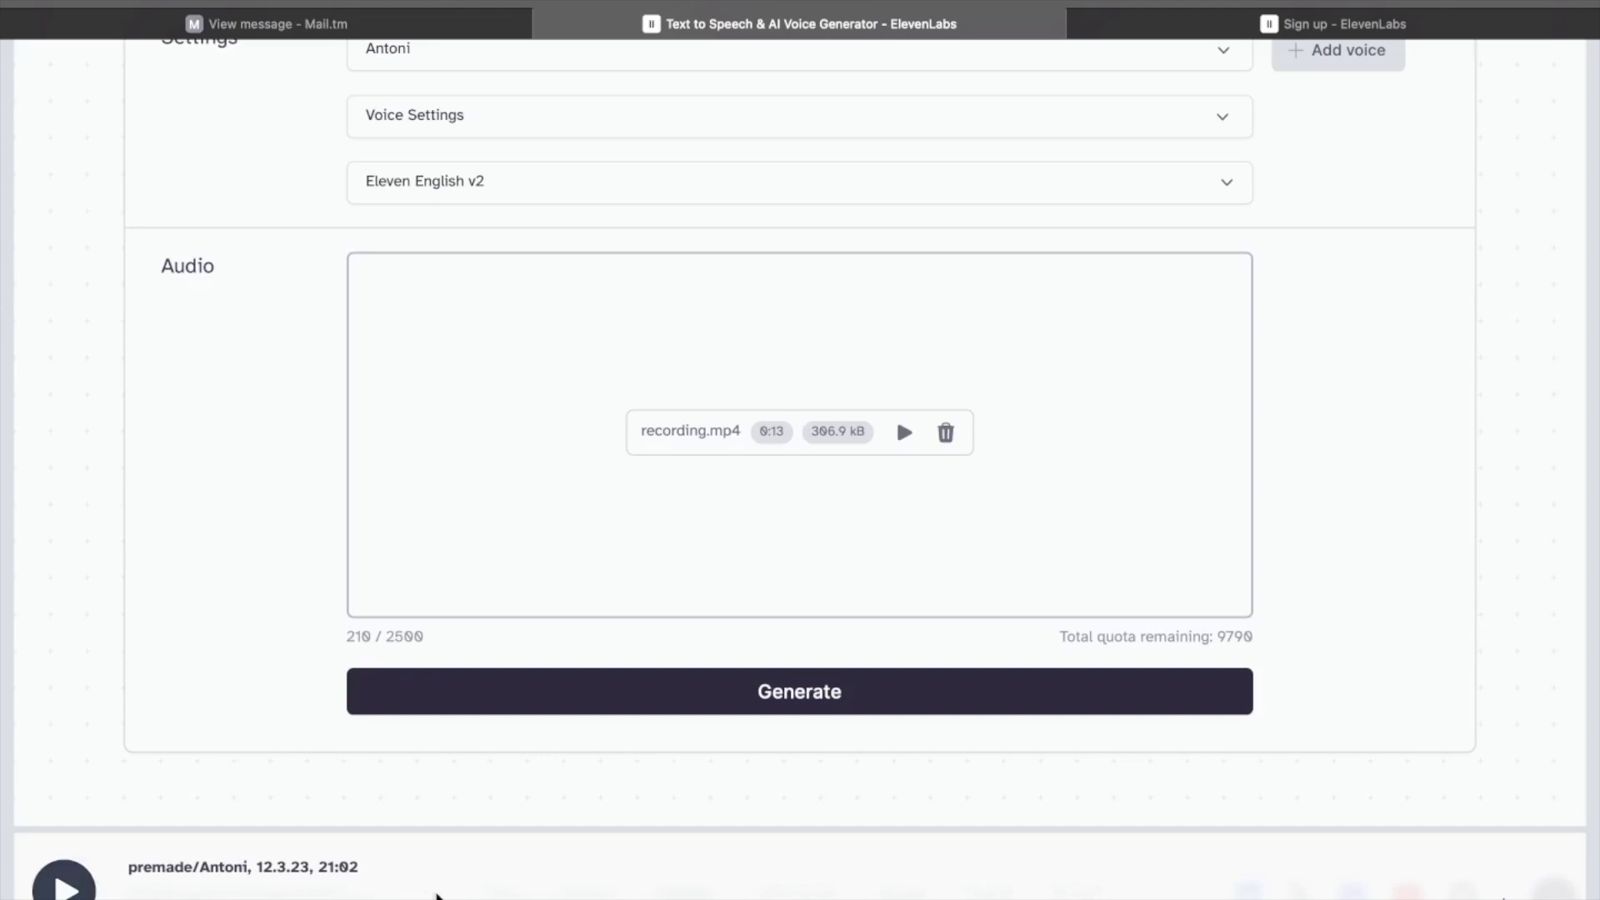
Step: Review the stability, clarity, style exaggeration and speaker boost options in the voice settings, and collapse them again
scroll(415, 896, "up", 2)
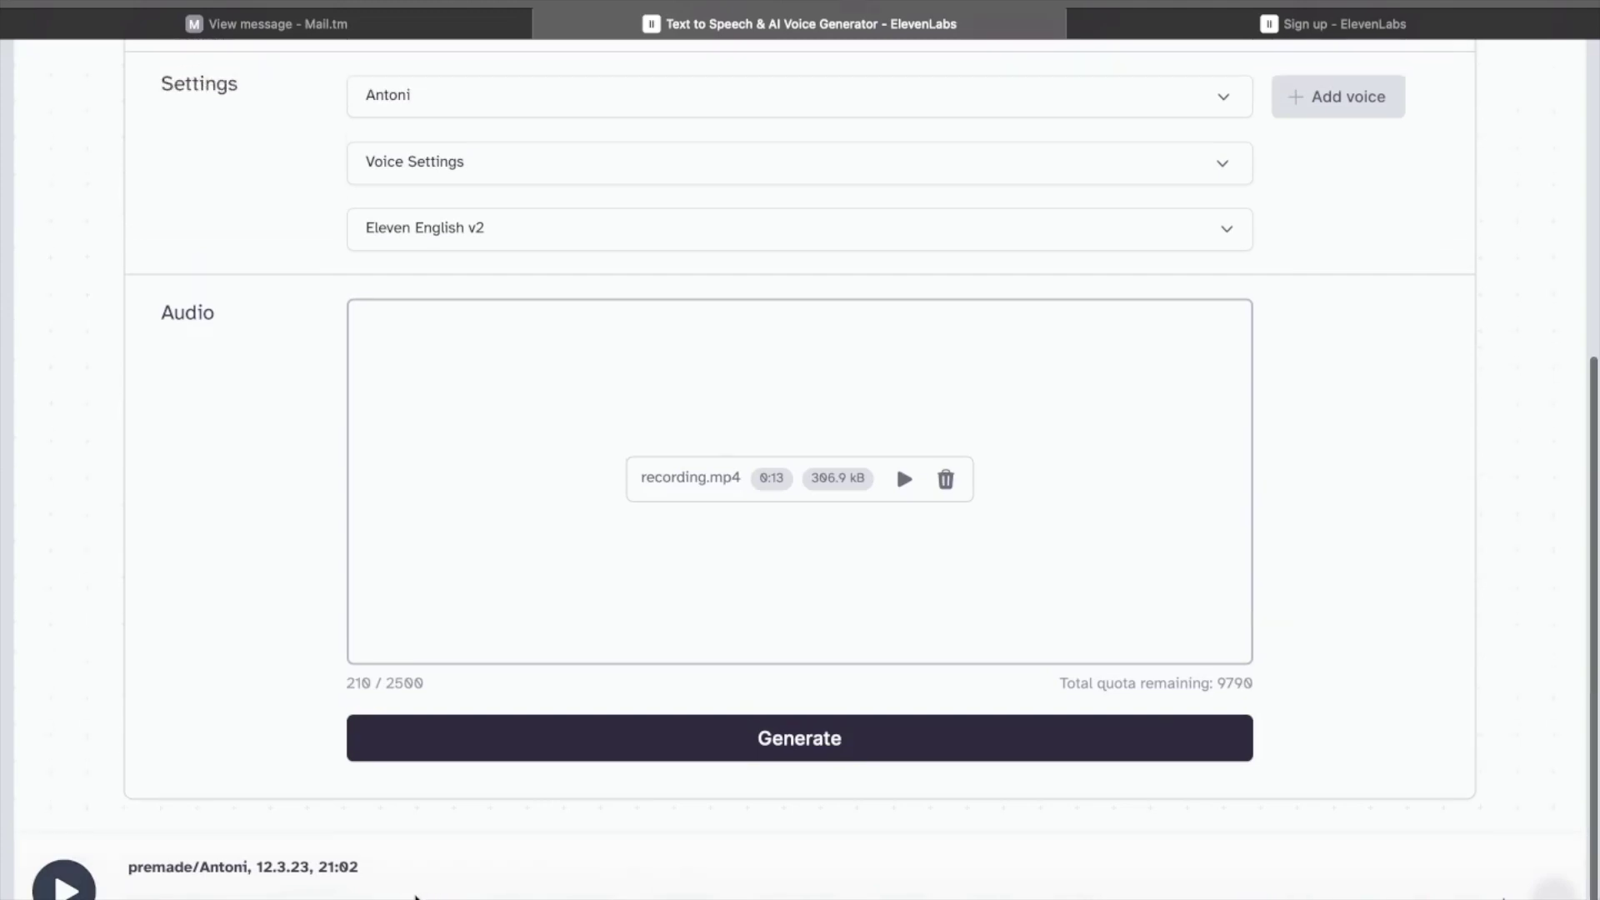
left_click(708, 210)
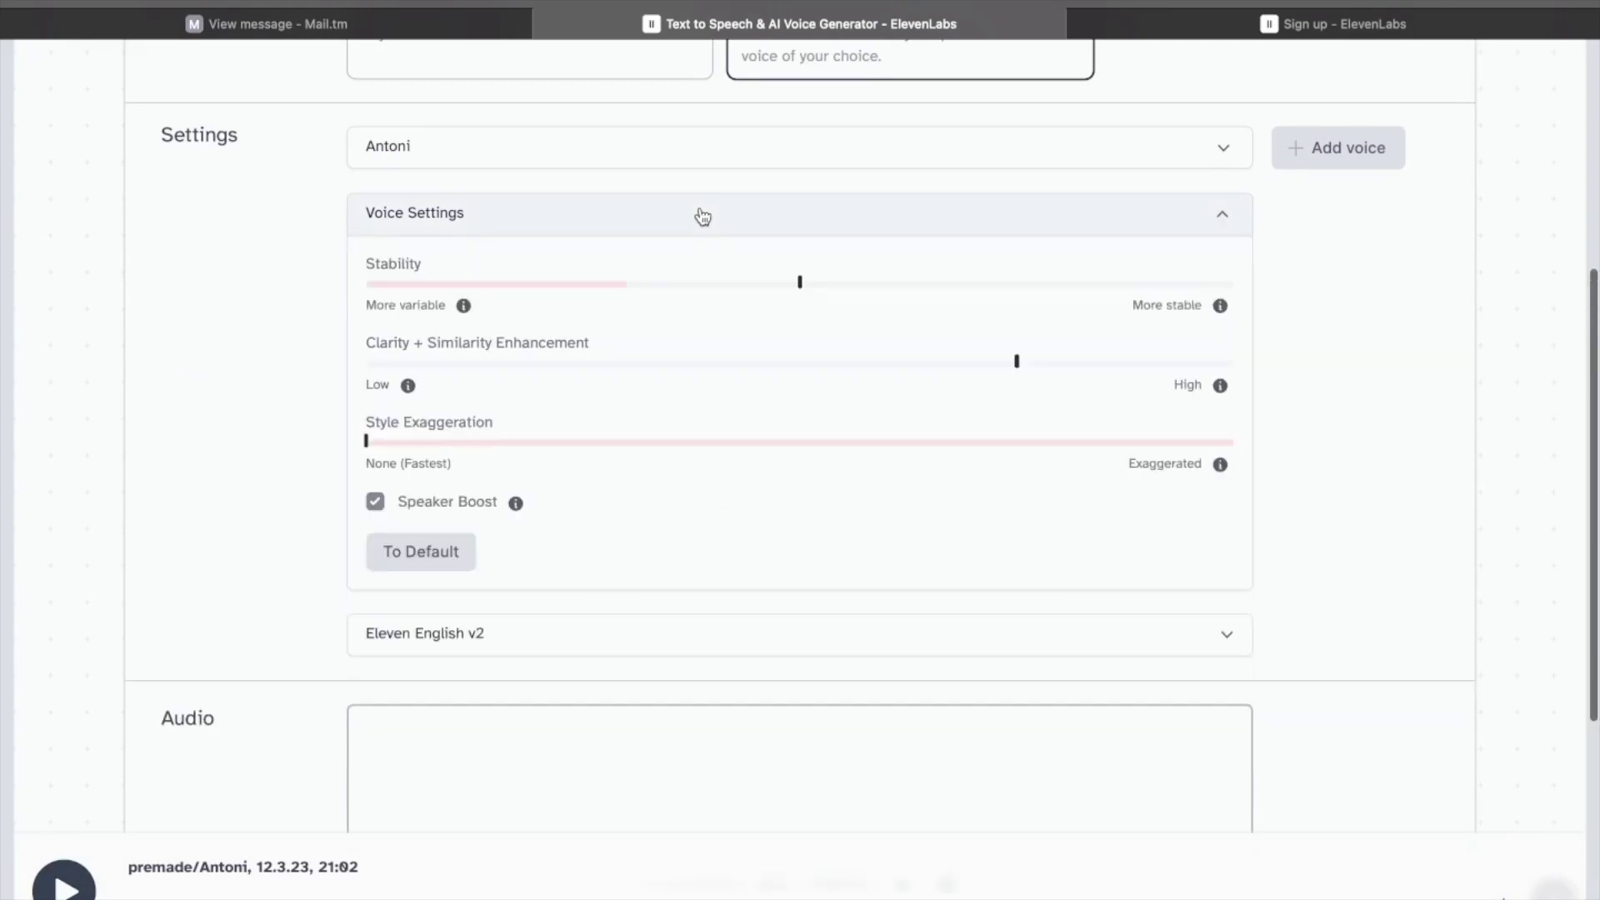
left_click(848, 221)
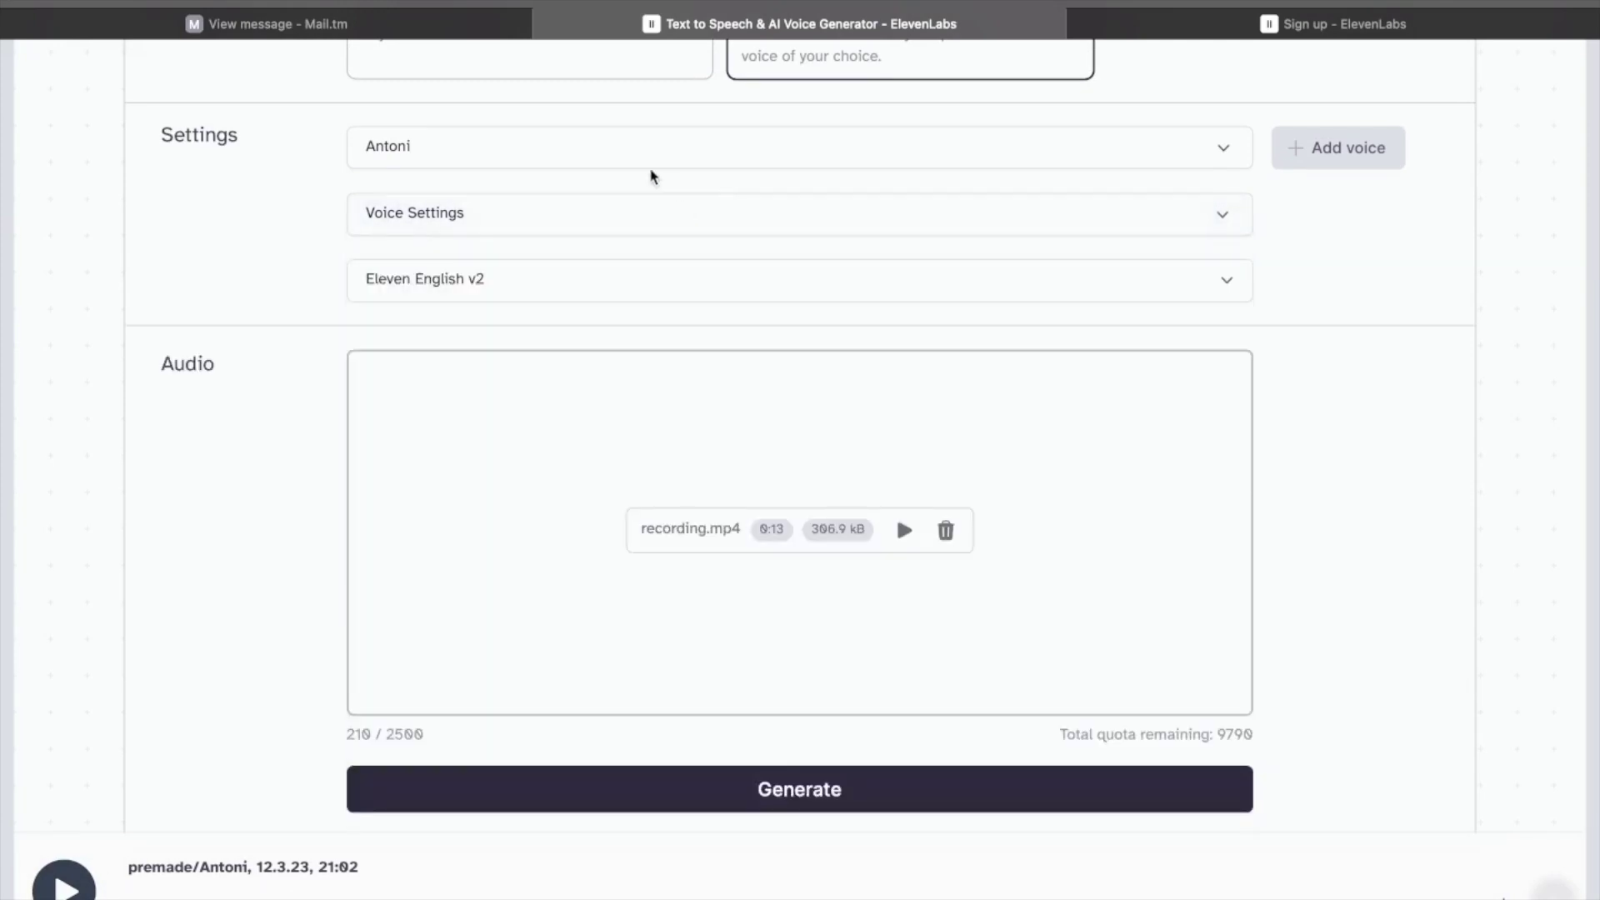
Step: Generate the same recording in the premade Adam voice and listen to the result
left_click(627, 163)
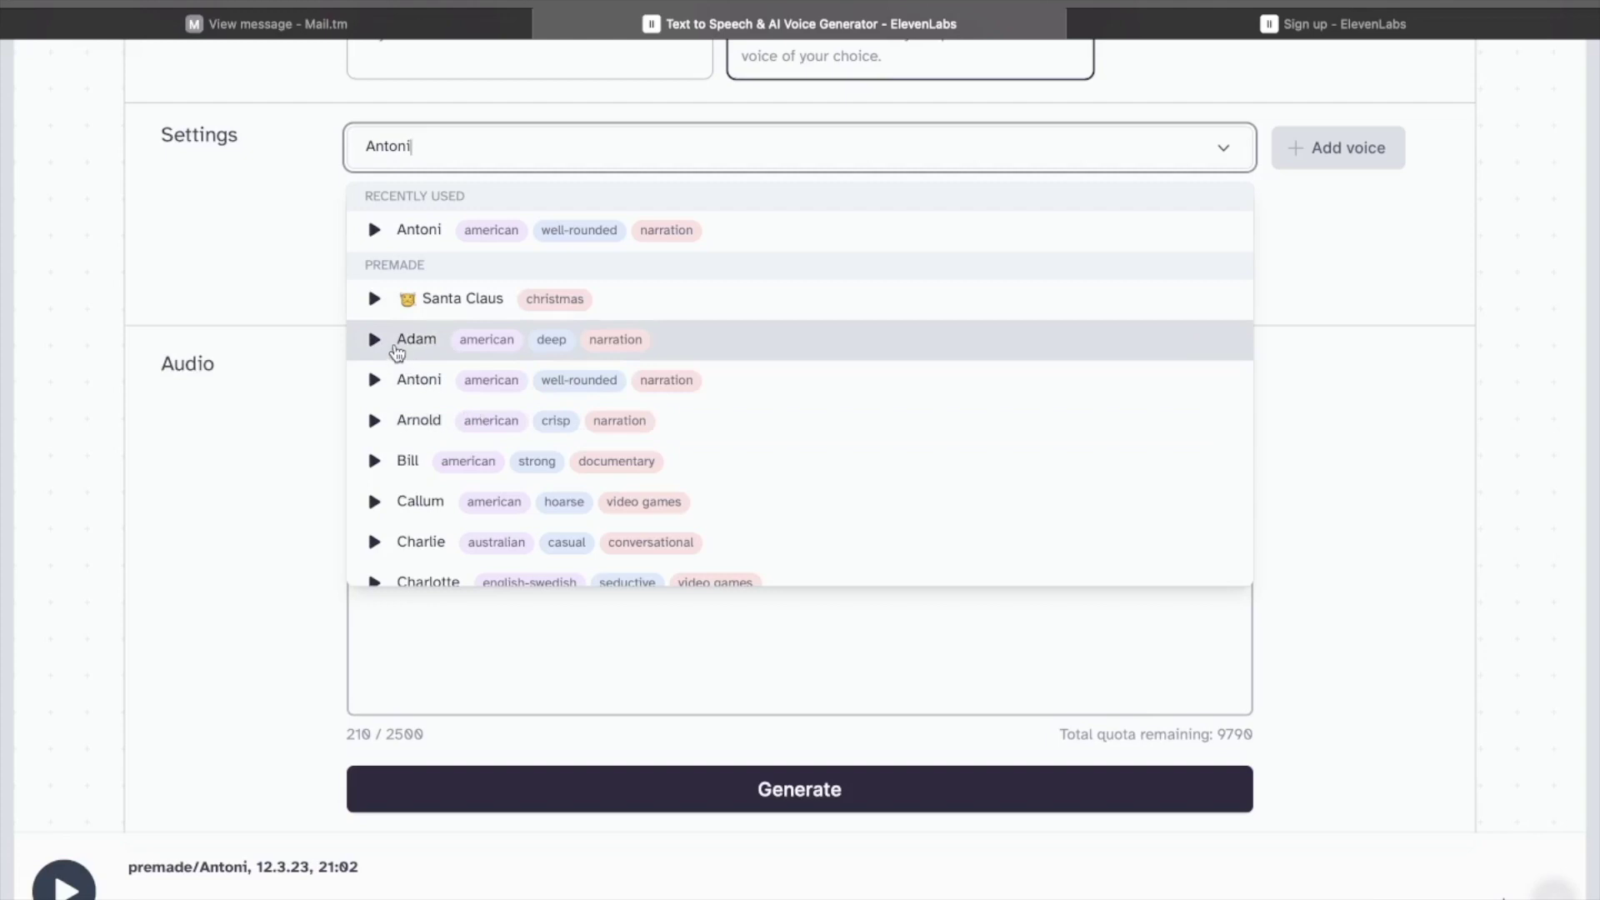
left_click(452, 347)
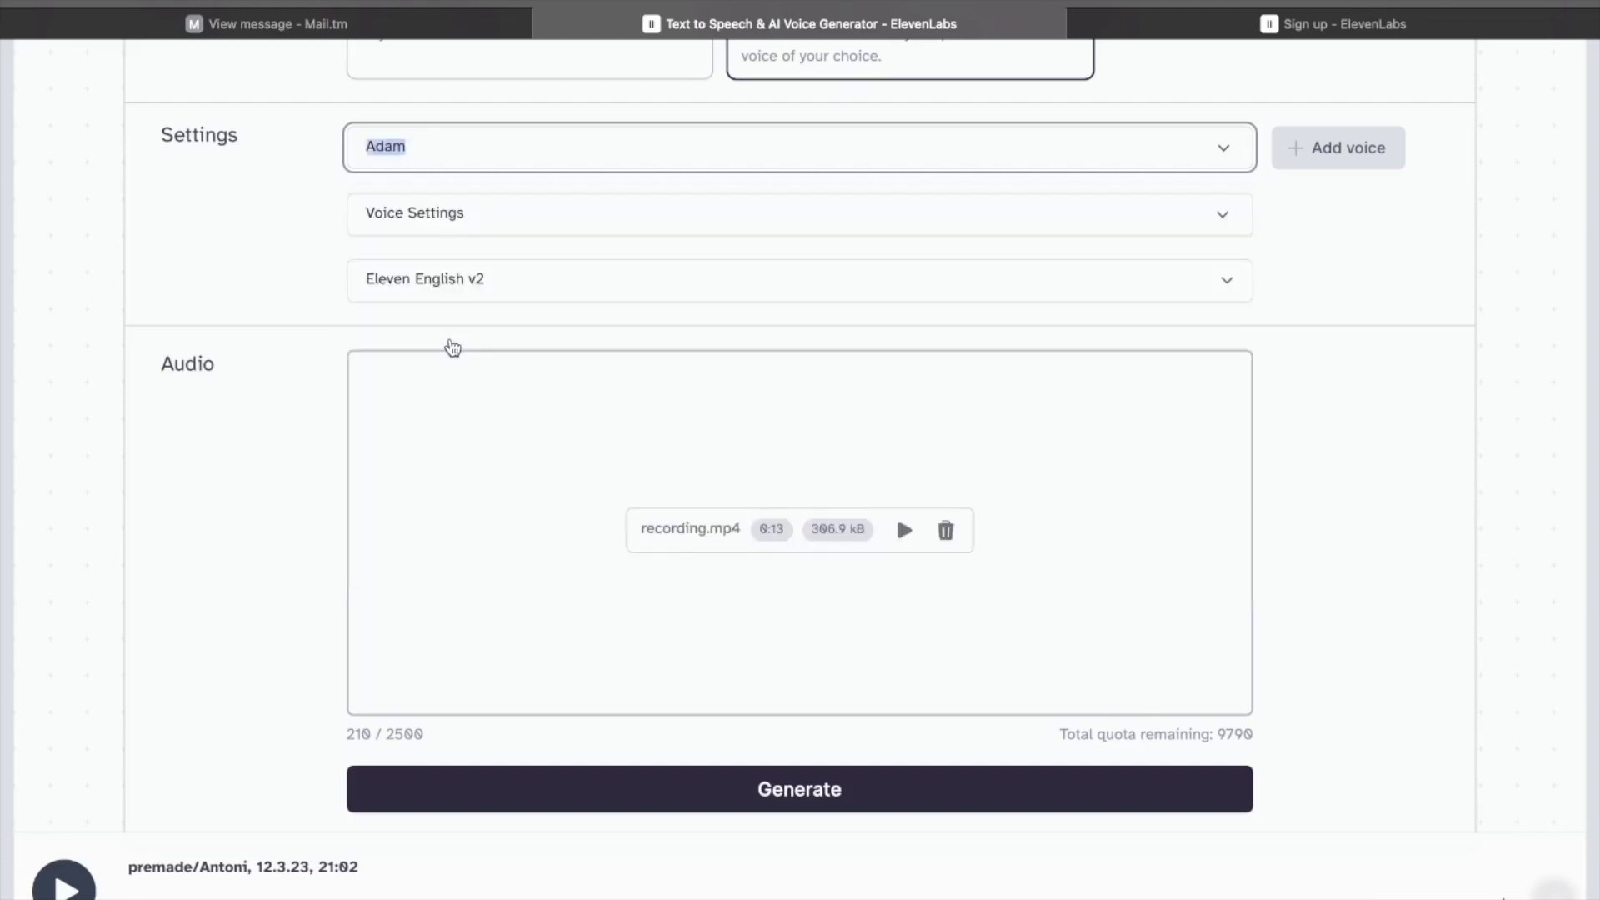
left_click(606, 788)
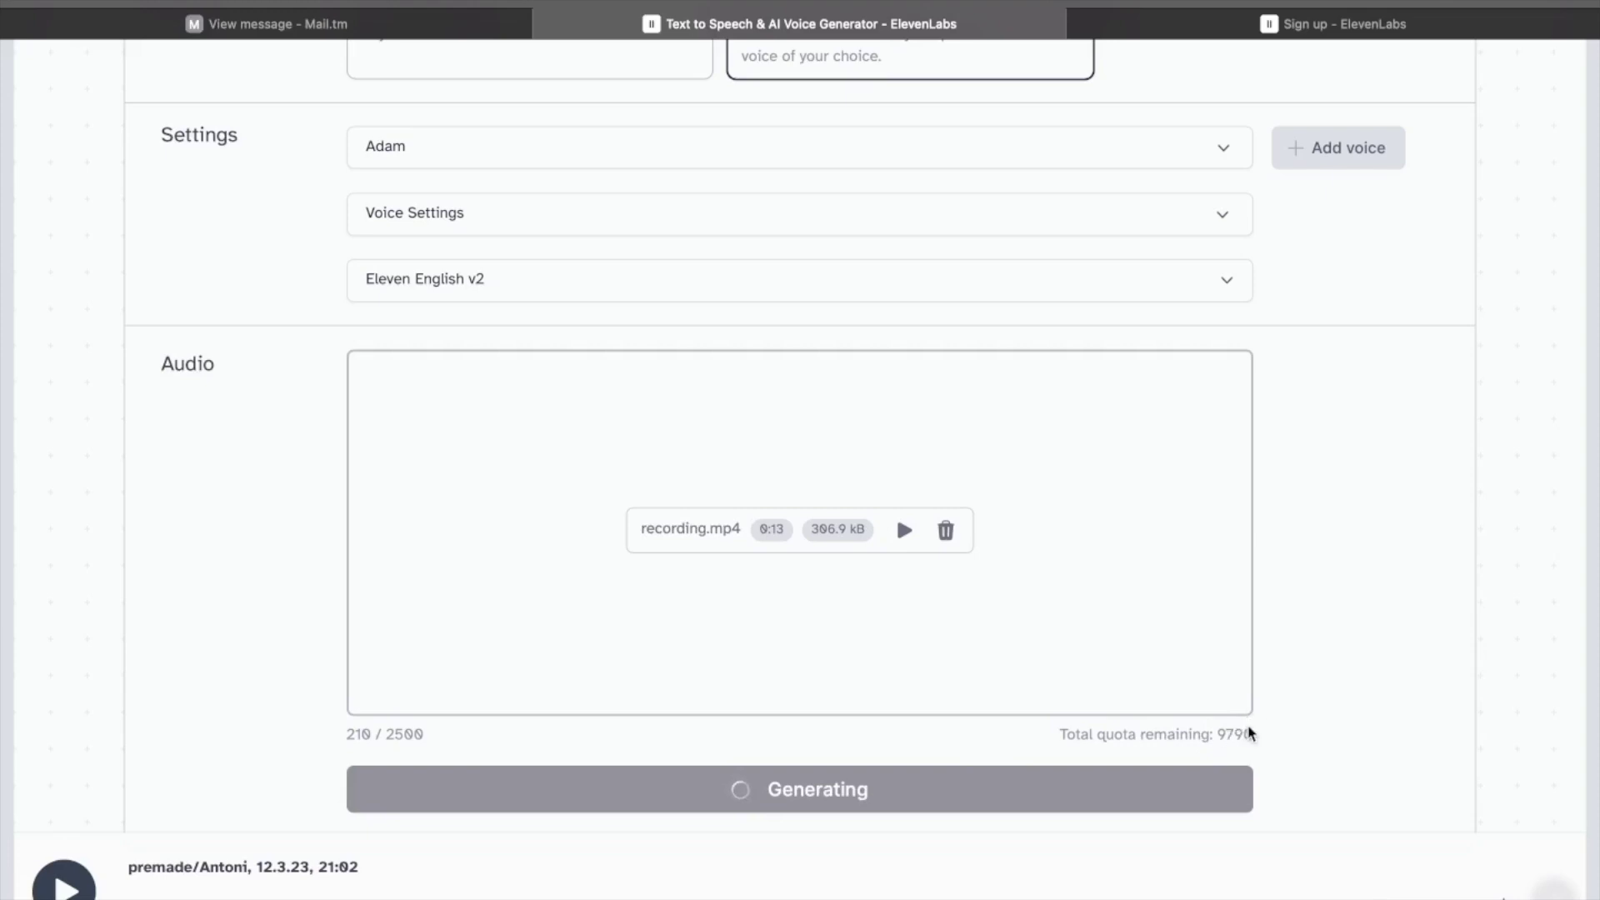
scroll(1250, 733, "down", 2)
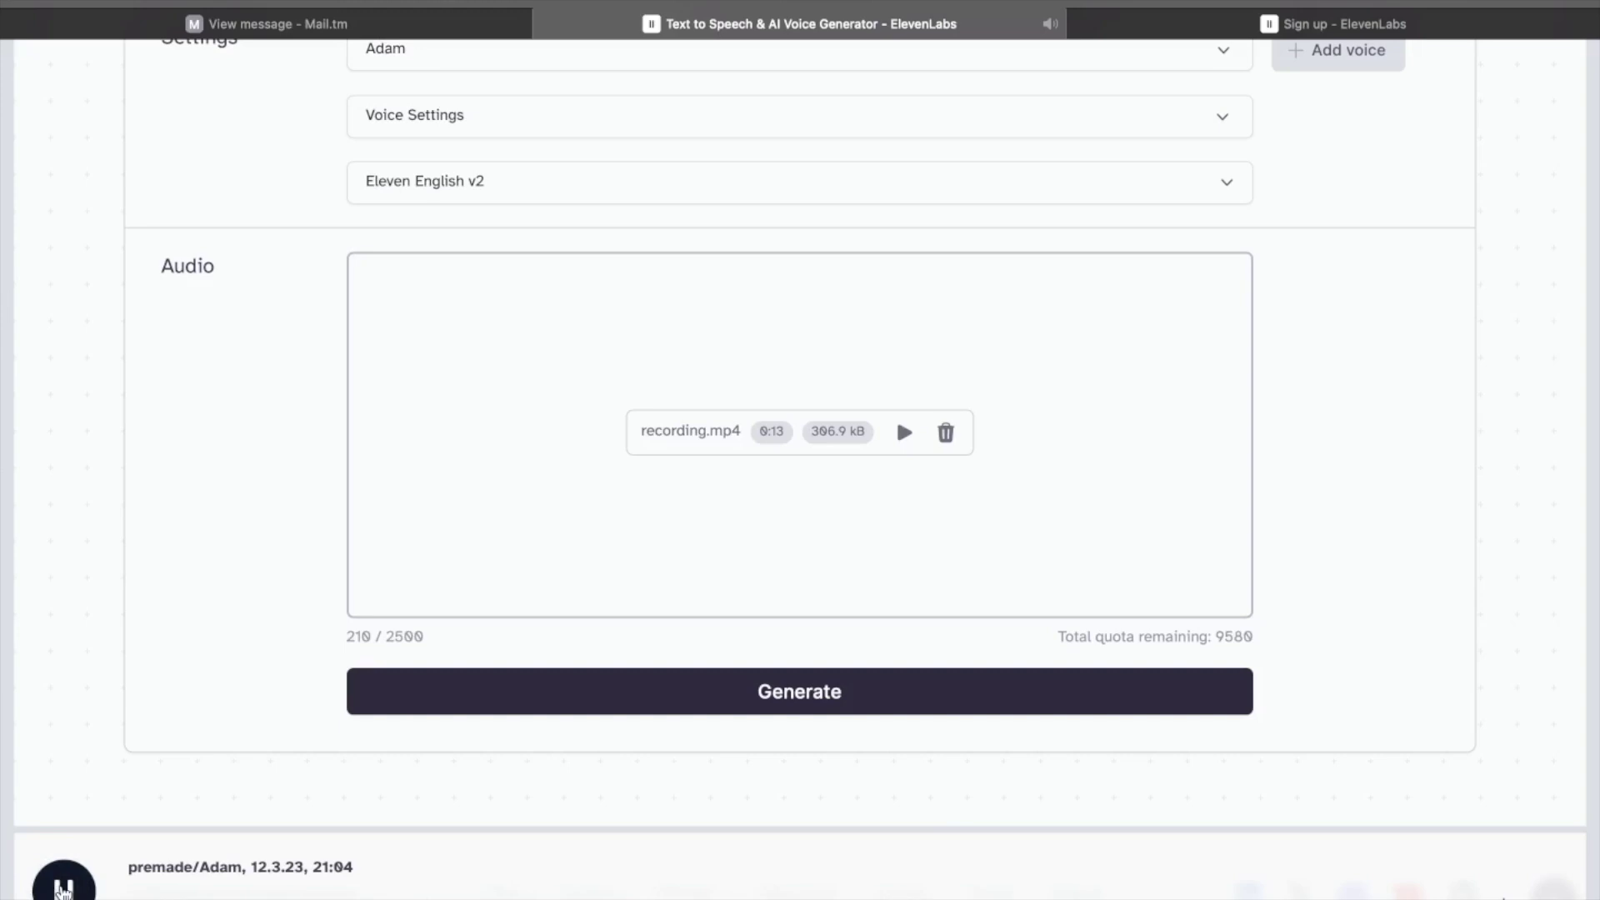
left_click(63, 888)
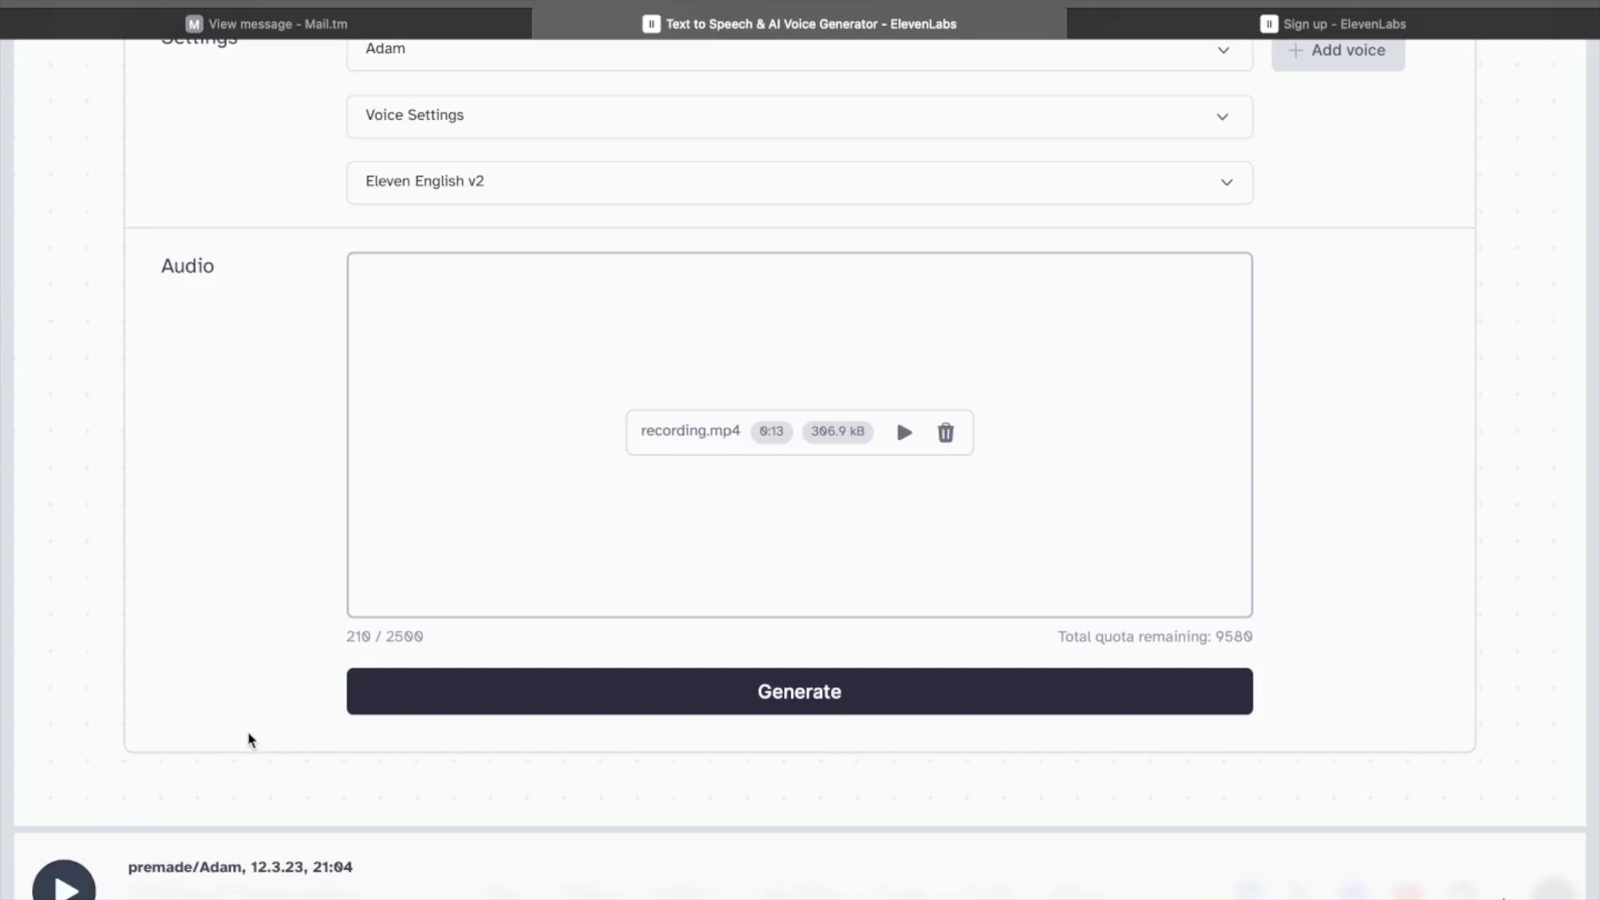
Step: Check which models and languages are offered for Speech to Speech, and close the model selection without changing it
scroll(249, 739, "up", 3)
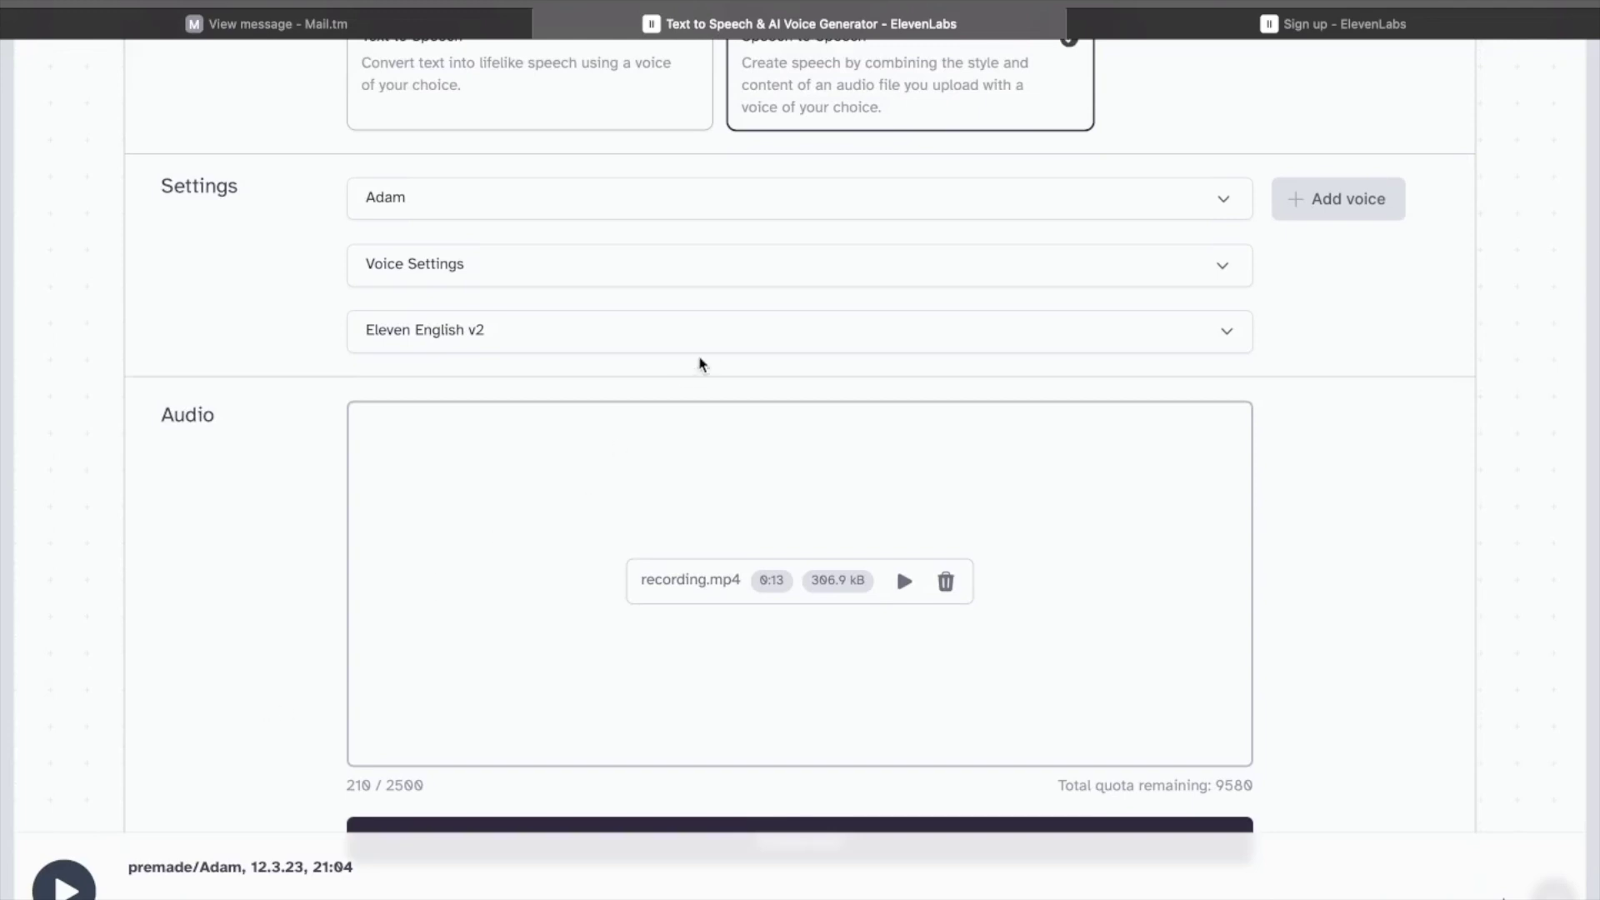
left_click(717, 342)
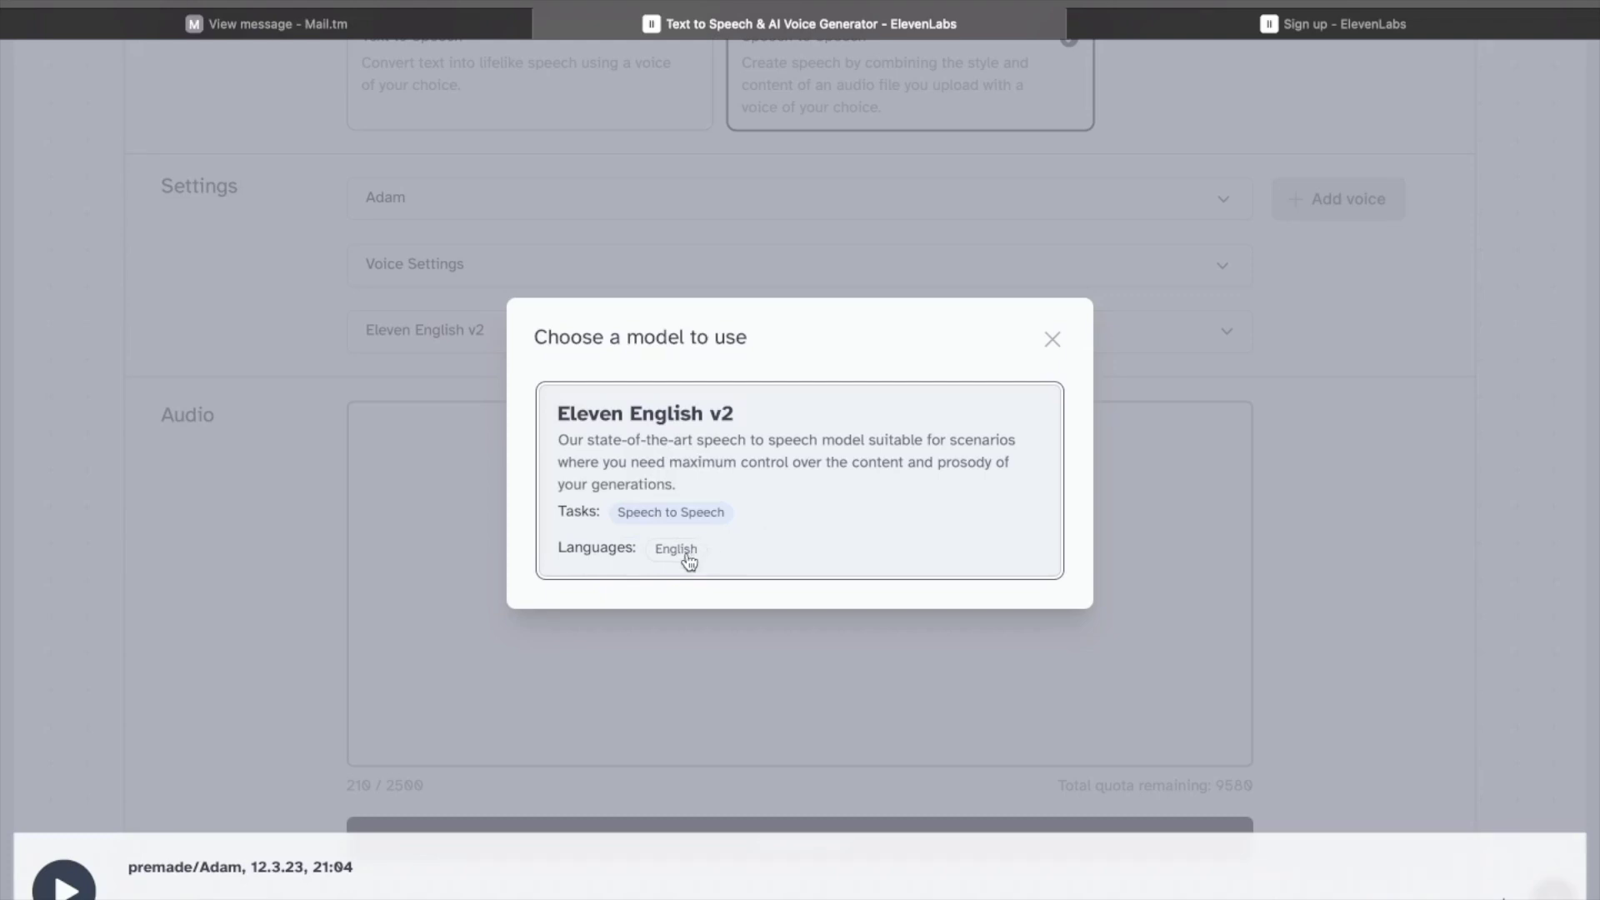
left_click(1052, 339)
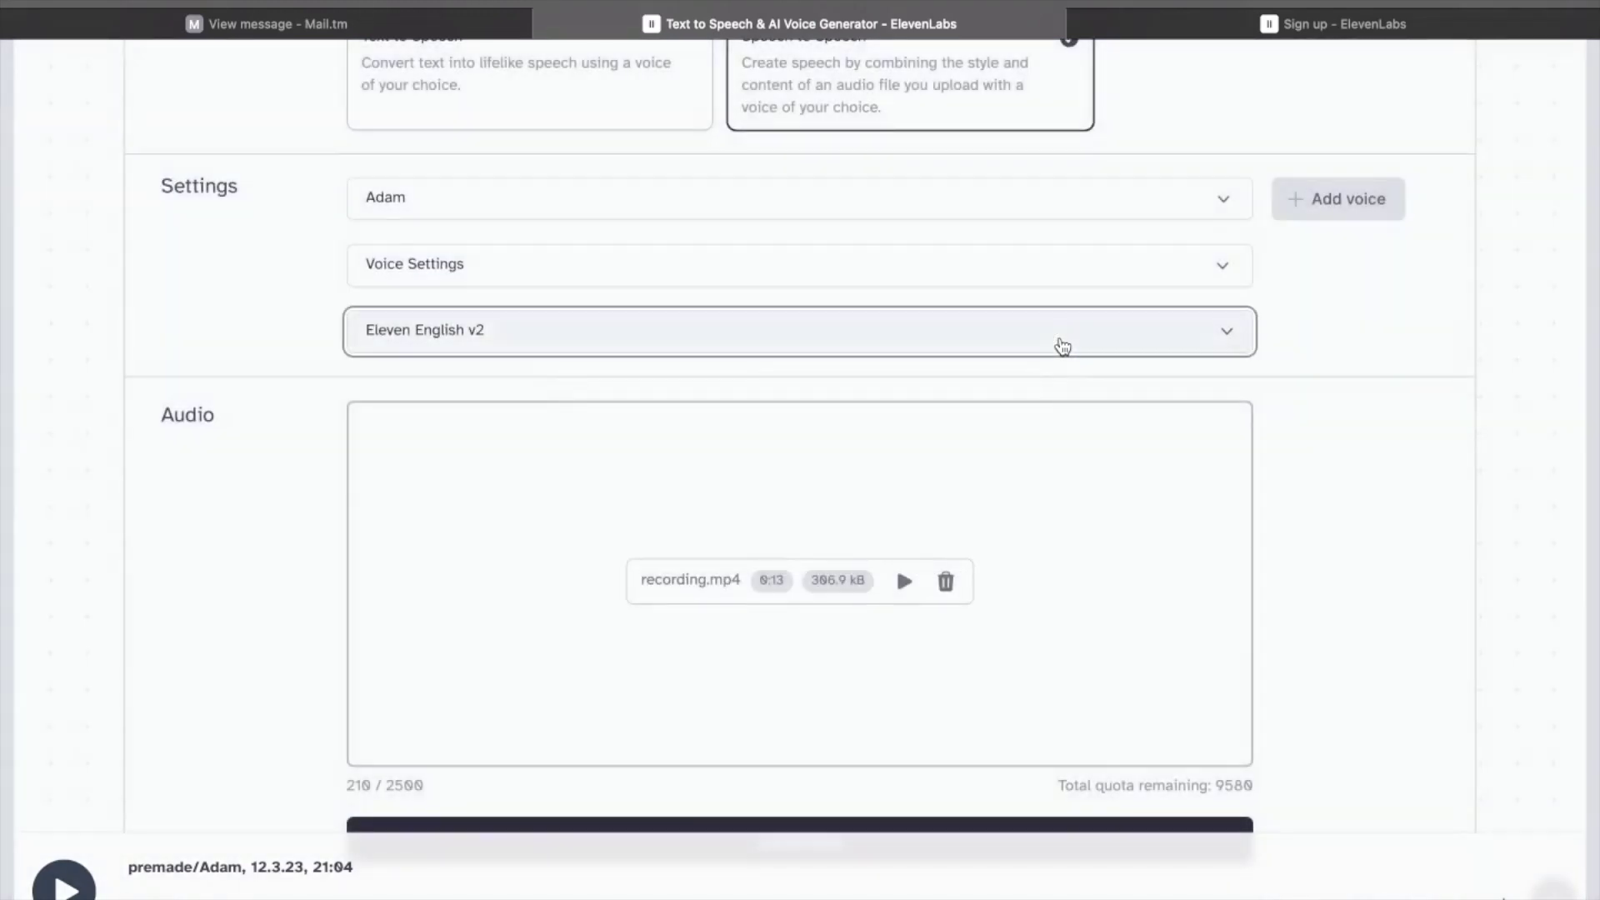